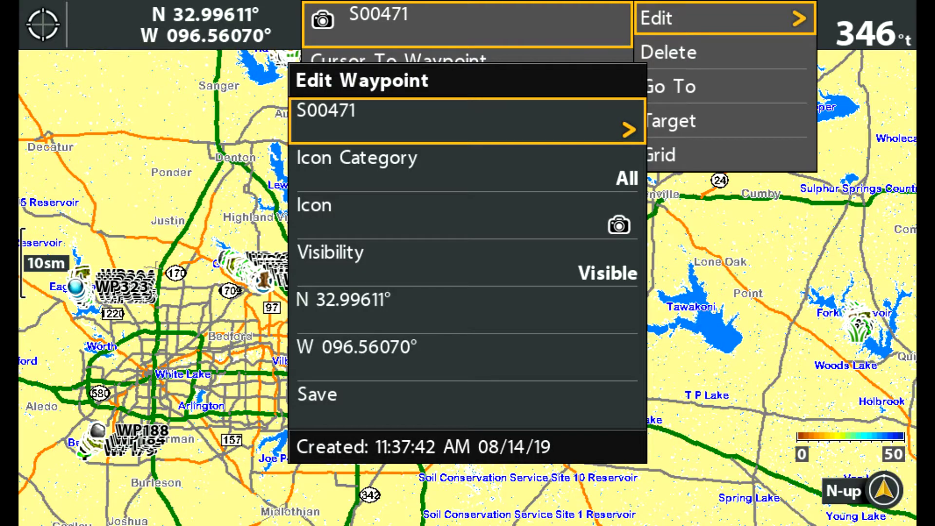
Step: Rename the waypoint S00471 as //A and save the edited waypoint
key(Right)
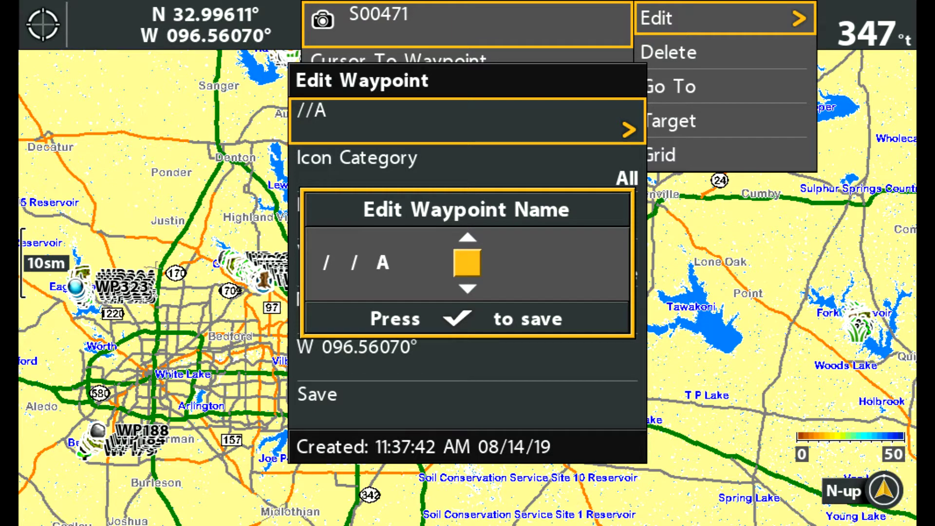
key(Return)
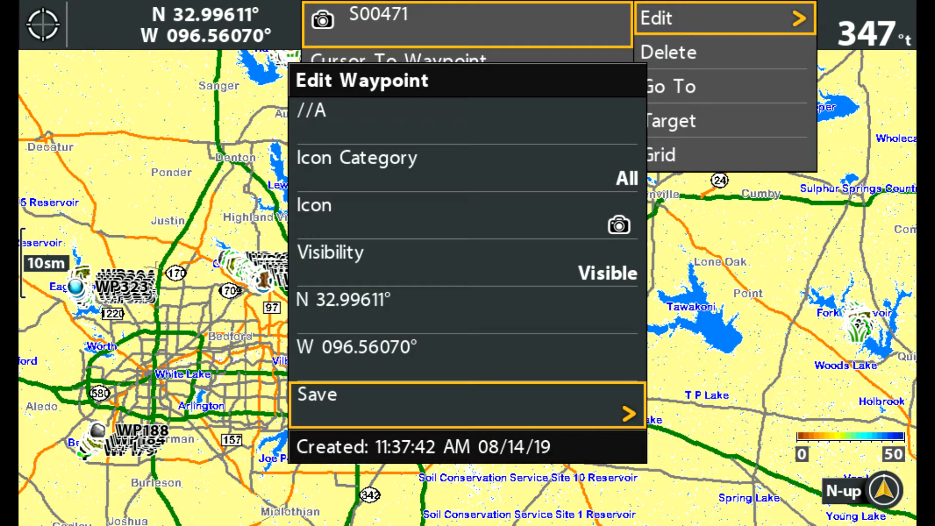
key(Return)
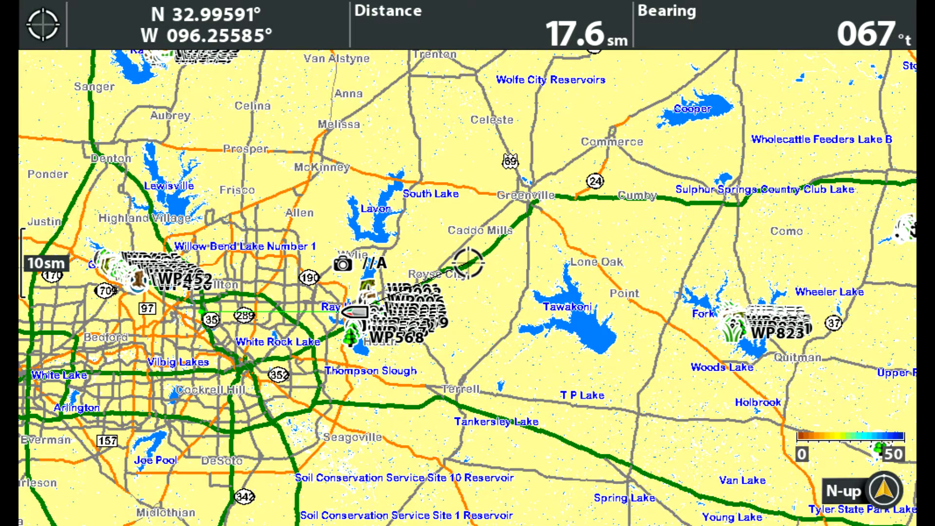
Step: Mark corner waypoints //B east of //A and //C south of //A, and position the map cursor at the southeast corner of the rectangle
key(Down)
key(Left)
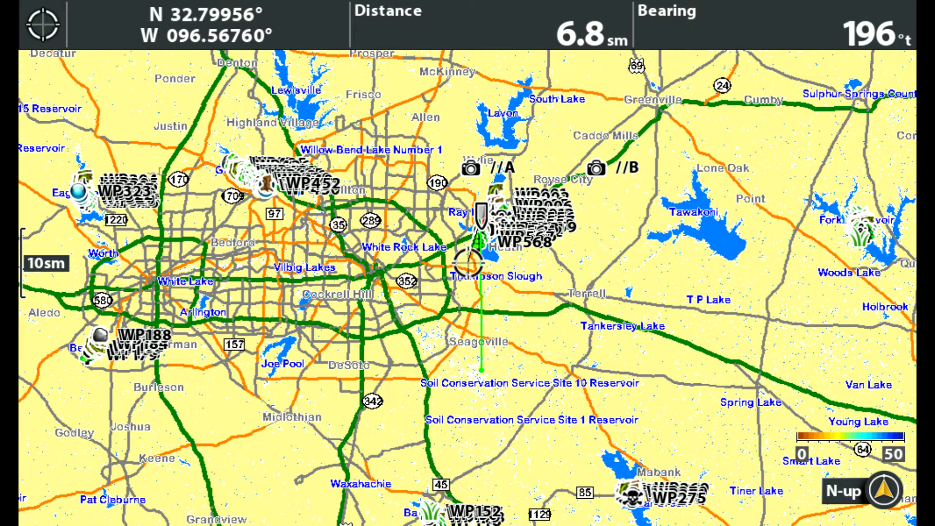
key(Right)
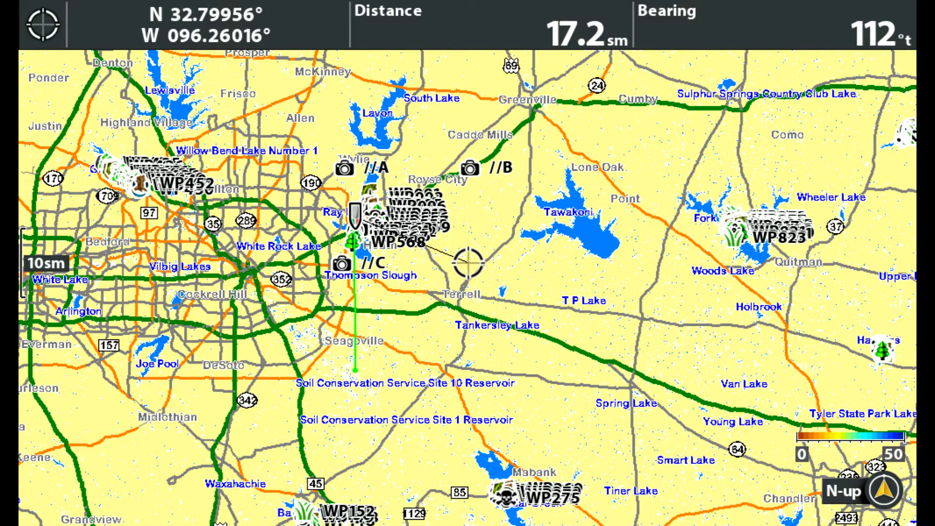
Step: Open the Waypoints, Routes, Tracks list and bring up the Select All and... actions from its options
key(m)
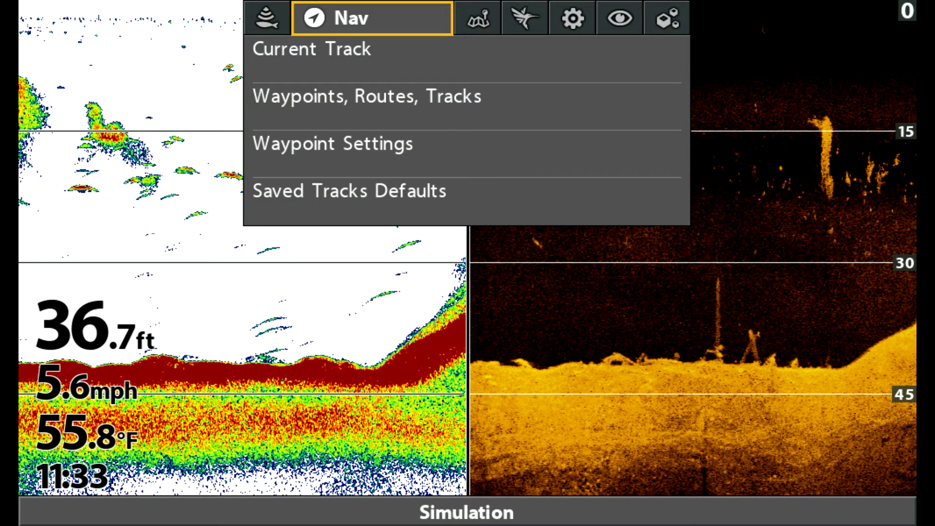
key(Down)
key(Down)
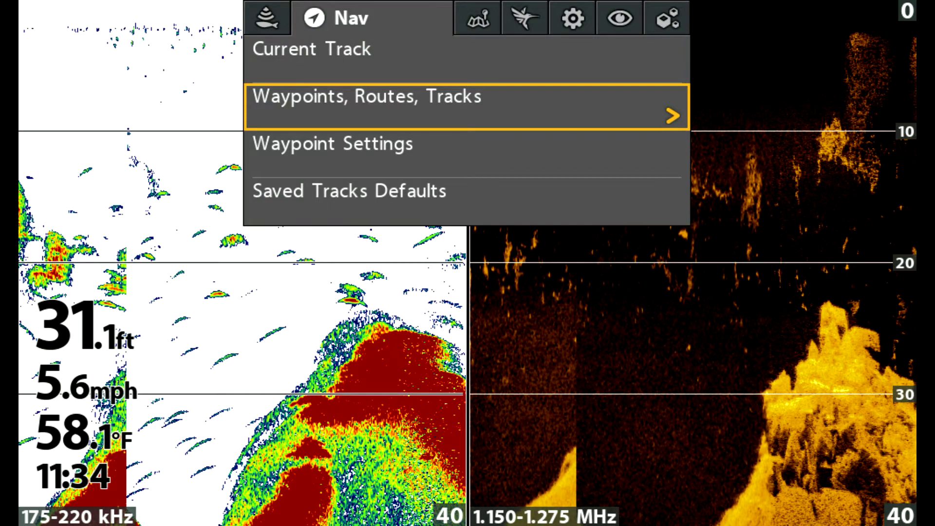
key(Right)
key(Right)
key(Down)
key(Down)
key(Down)
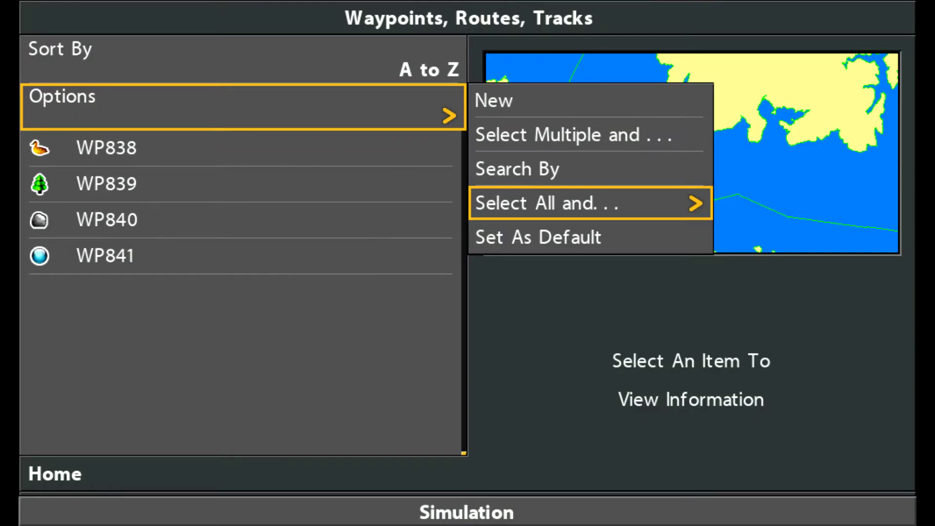
key(Right)
key(Down)
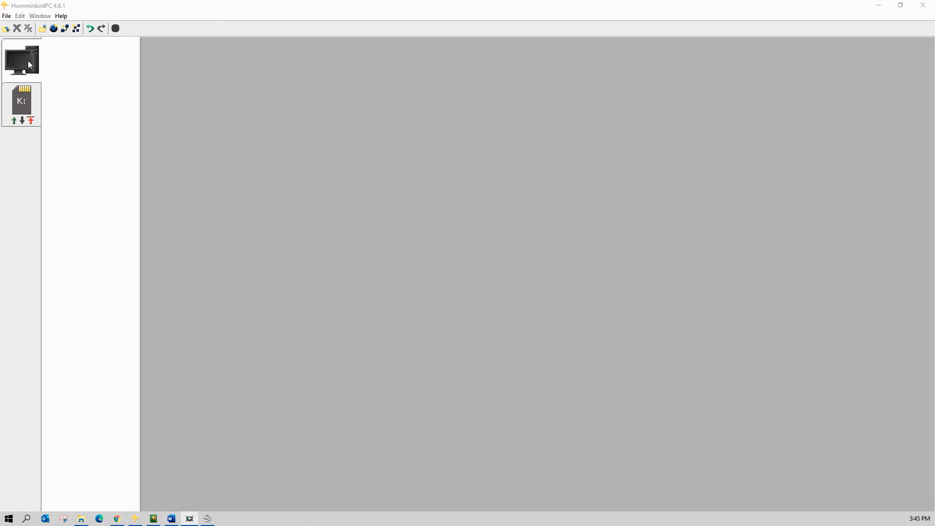
Step: In HumminbirdPC, download the navigation data from SD card K: and list the waypoints of SD_200910e.gpx sorted by name
click(23, 121)
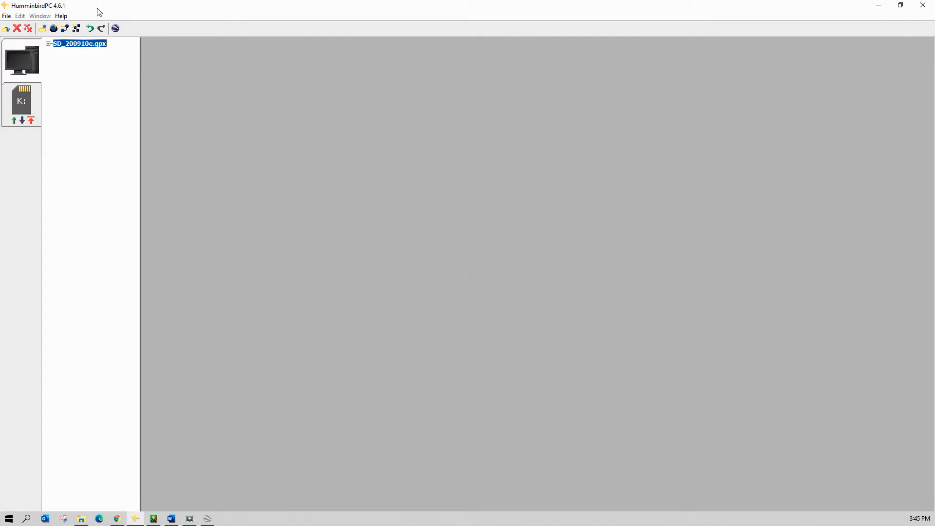
click(48, 44)
click(76, 51)
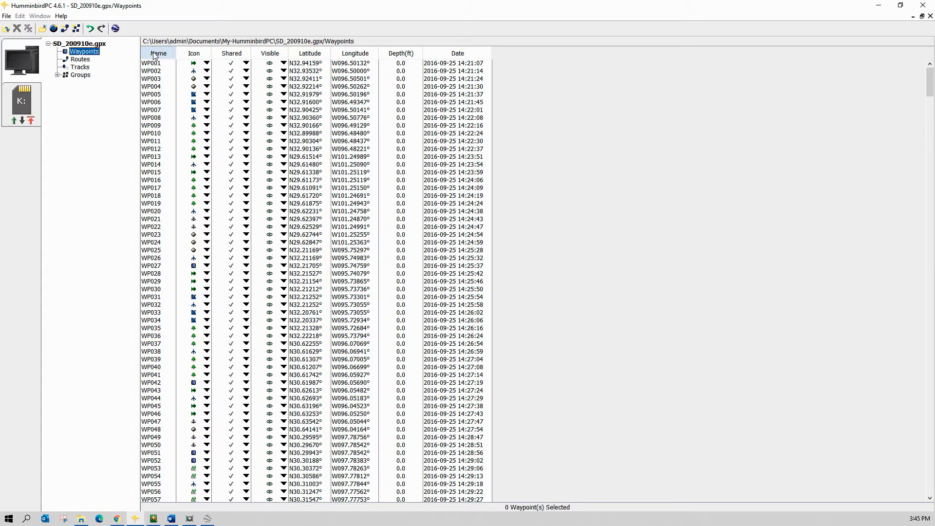
click(154, 53)
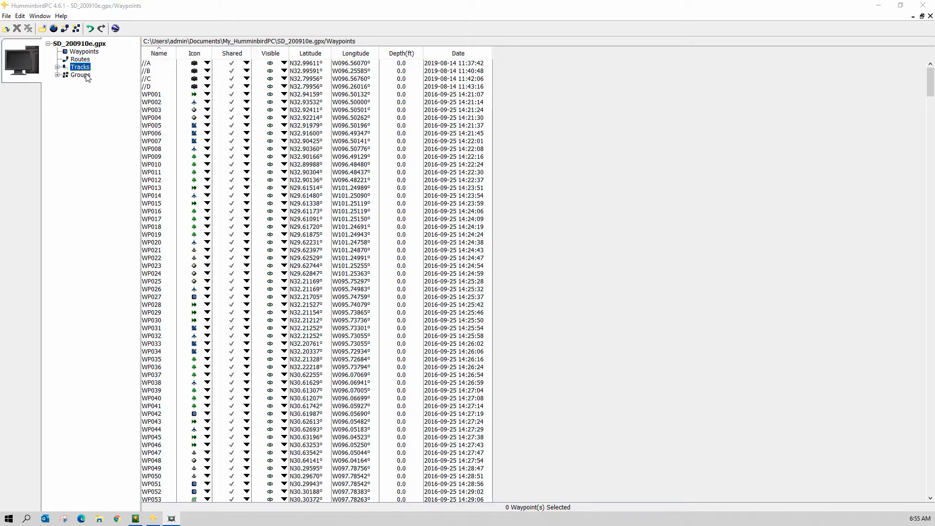
Step: Delete the Lavon and Palestine tracks from SD_200910e.gpx, confirming each deletion
click(57, 67)
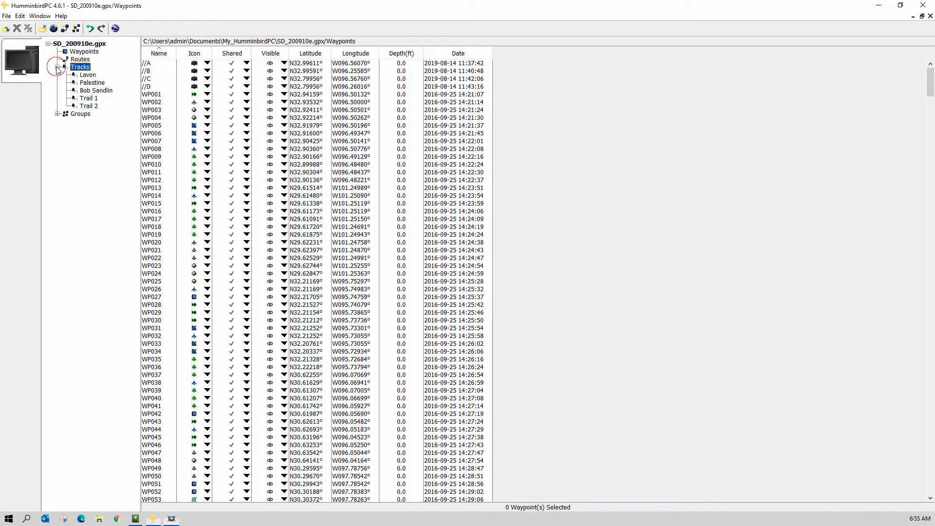
right_click(89, 76)
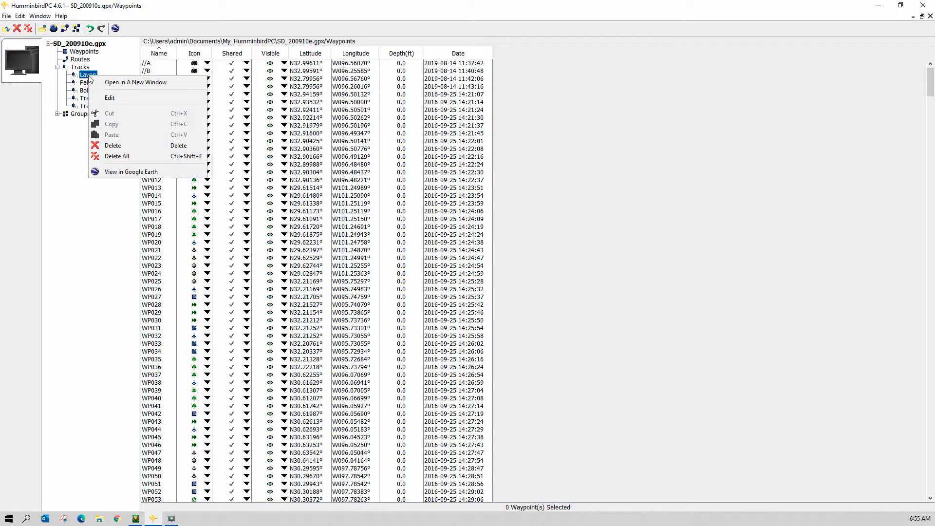
click(115, 145)
click(505, 287)
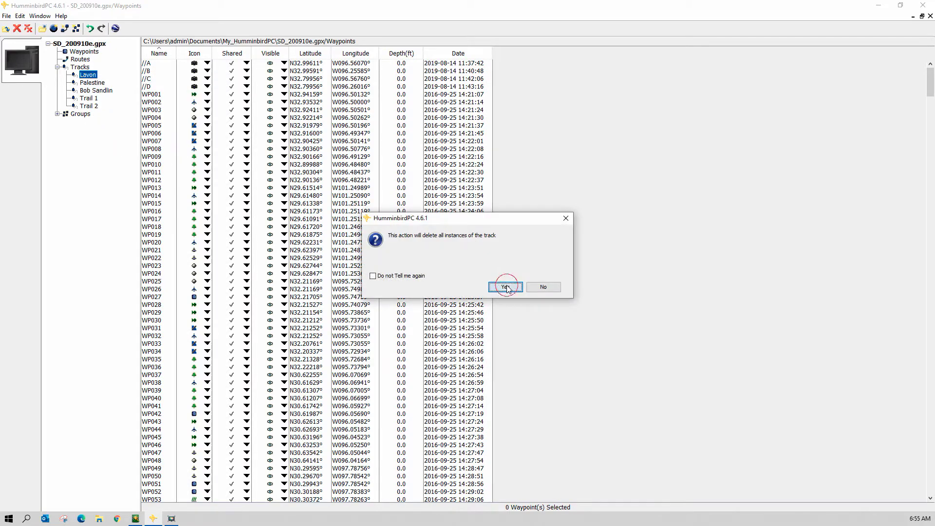
right_click(92, 75)
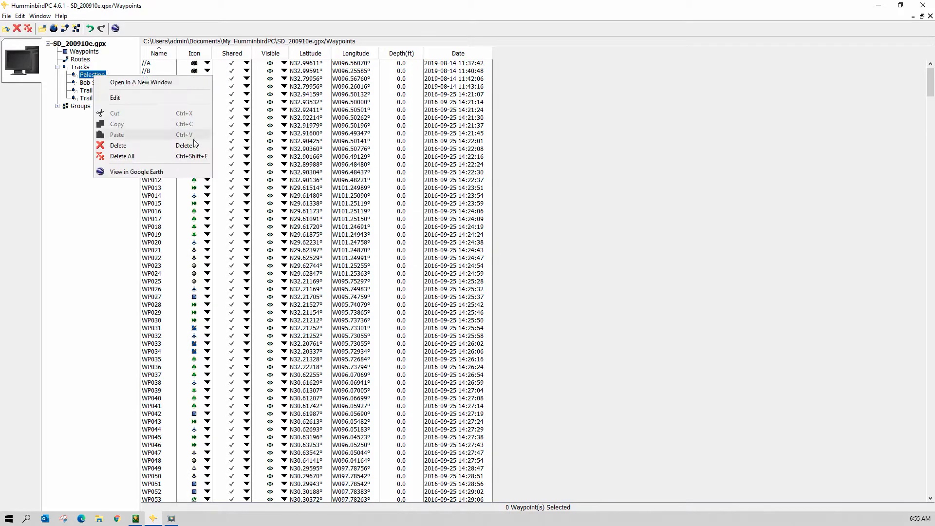
click(125, 146)
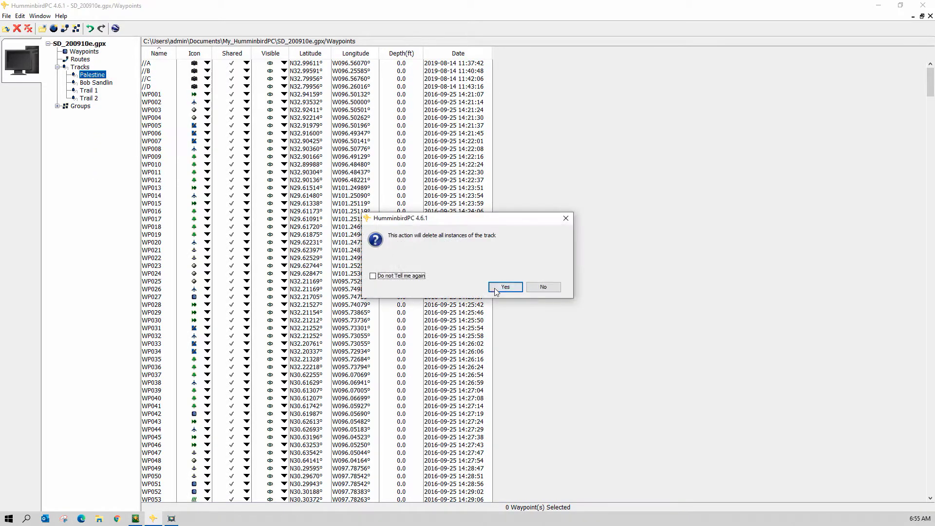
click(507, 288)
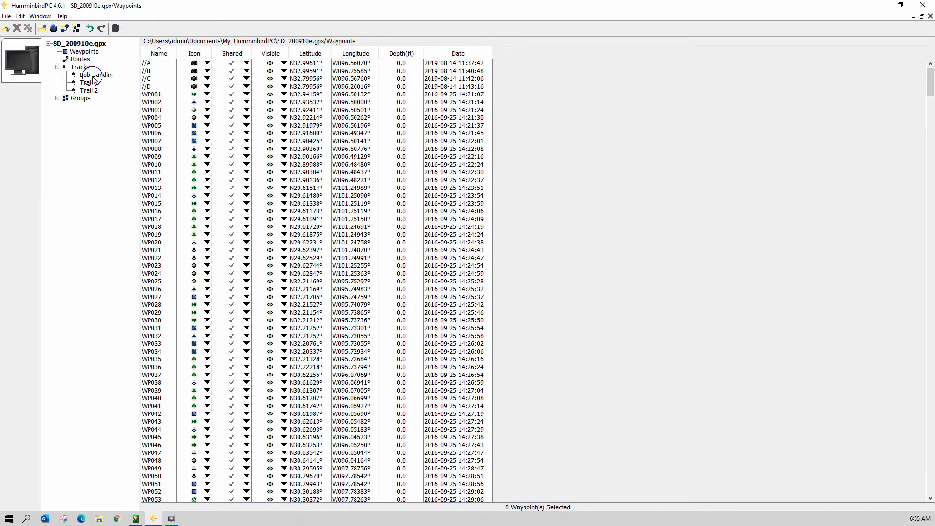
Step: Delete the remaining tracks Bob Sandlin, Trail 1 and Trail 2 from SD_200910e.gpx, confirming each deletion
right_click(93, 75)
click(125, 146)
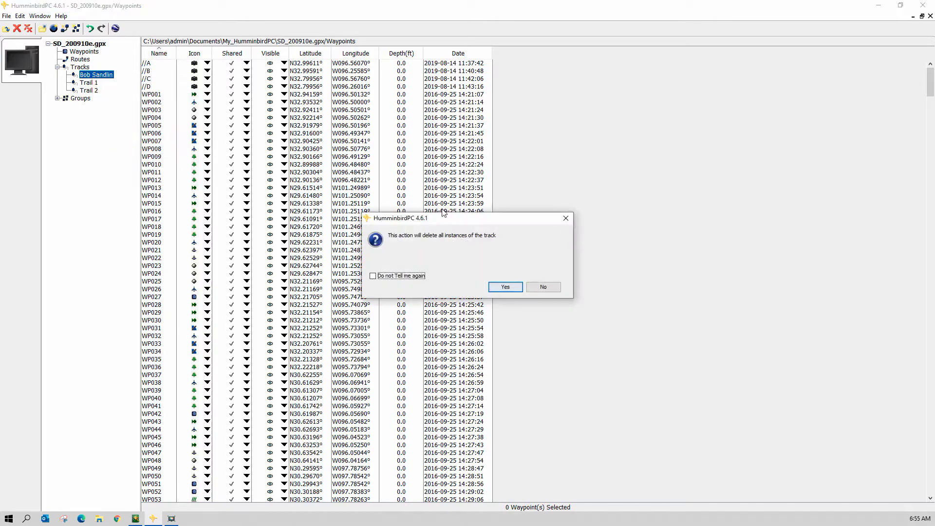
click(505, 287)
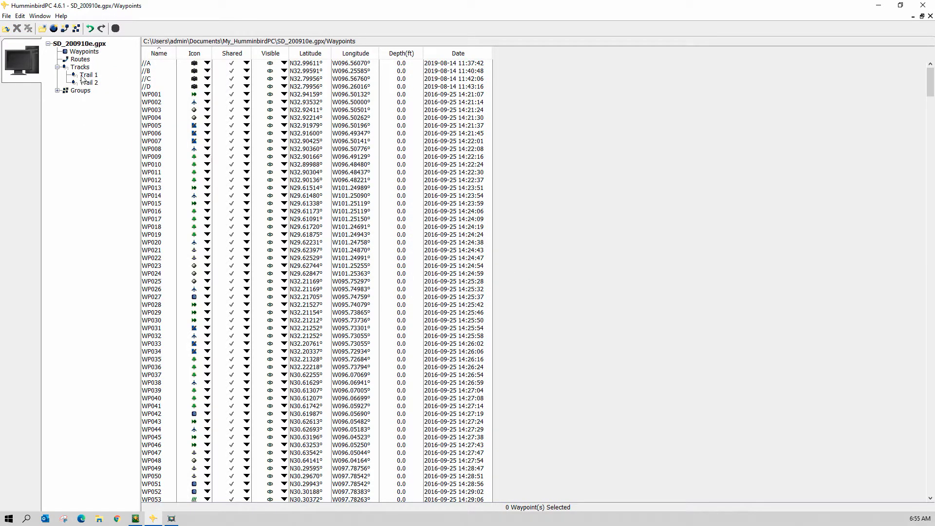
right_click(87, 75)
click(113, 145)
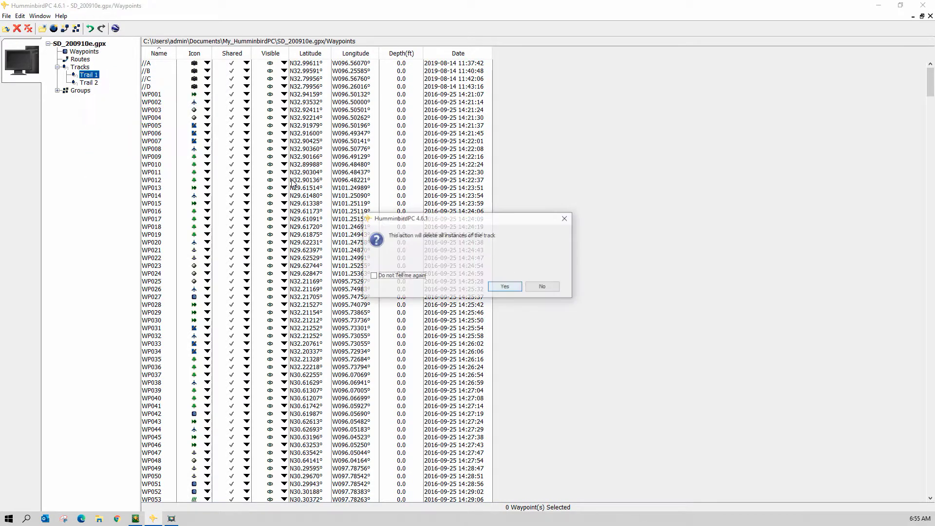
click(505, 287)
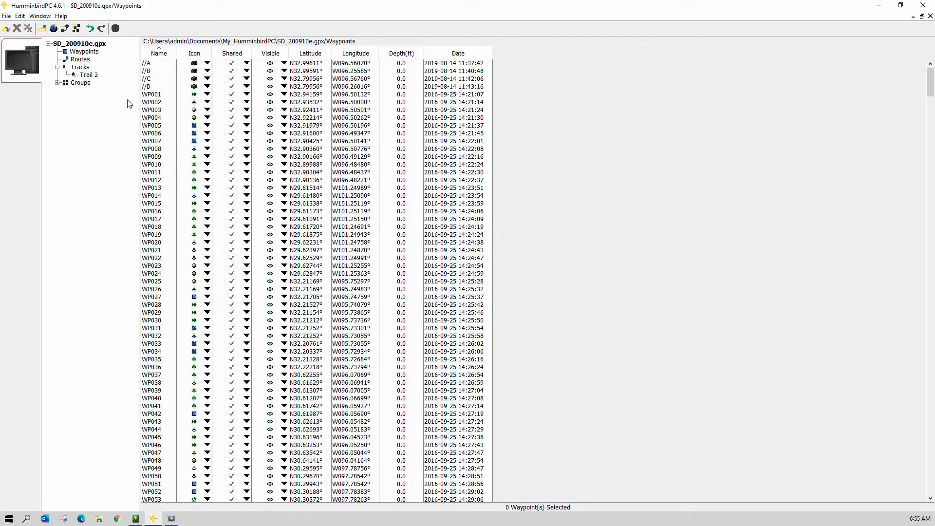
right_click(89, 75)
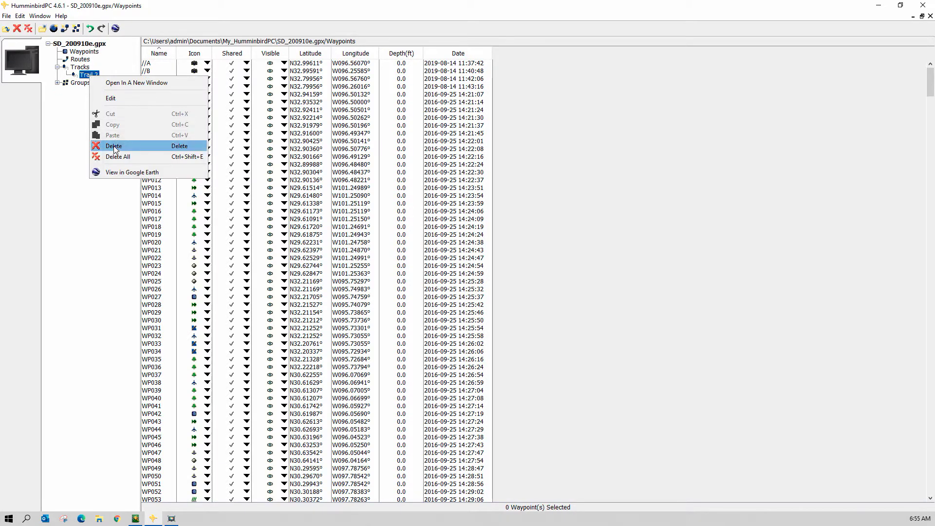
click(113, 144)
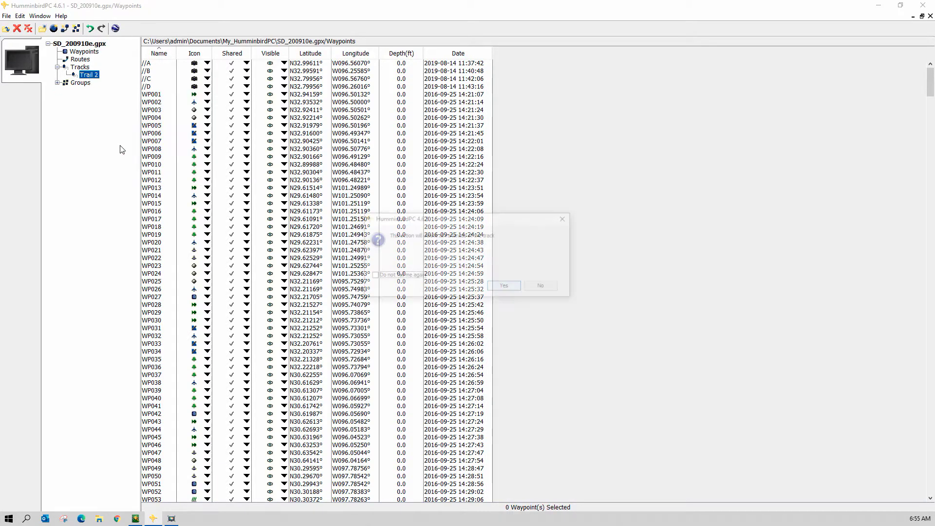
click(506, 286)
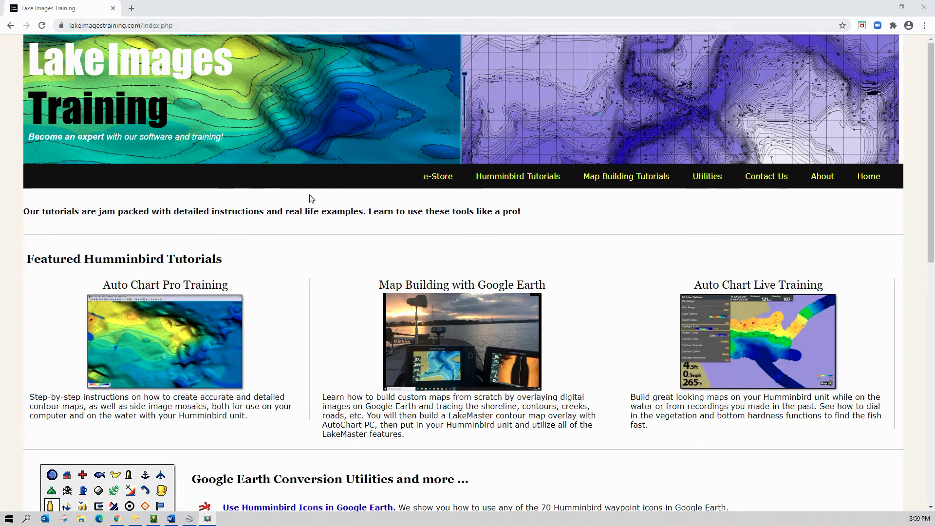
Step: On the Lake Images Training website, open the Split Waypoint File utility and choose SD_200910e.gpx as the input file
click(701, 178)
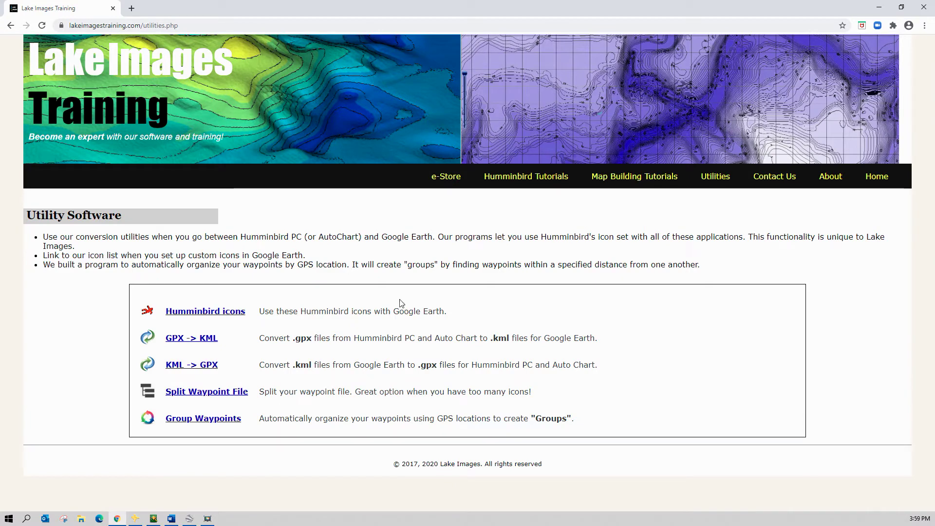
click(200, 394)
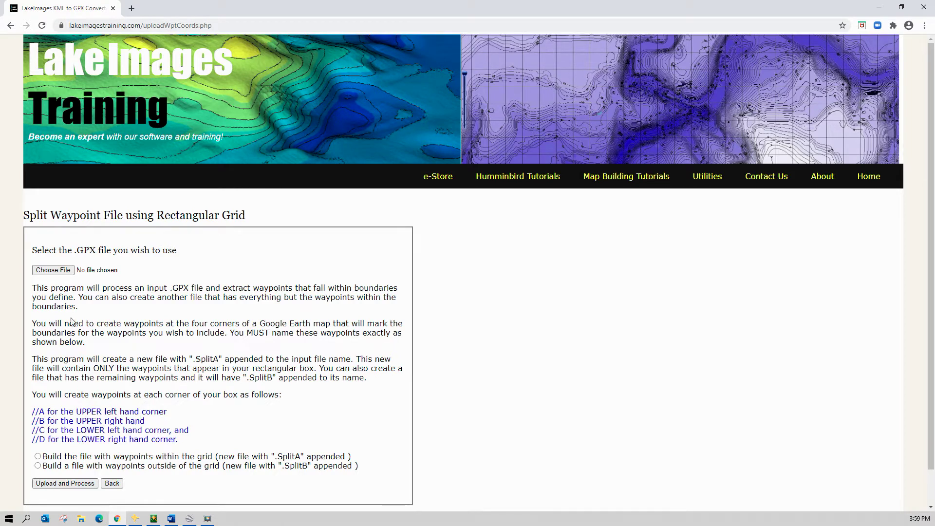
click(46, 271)
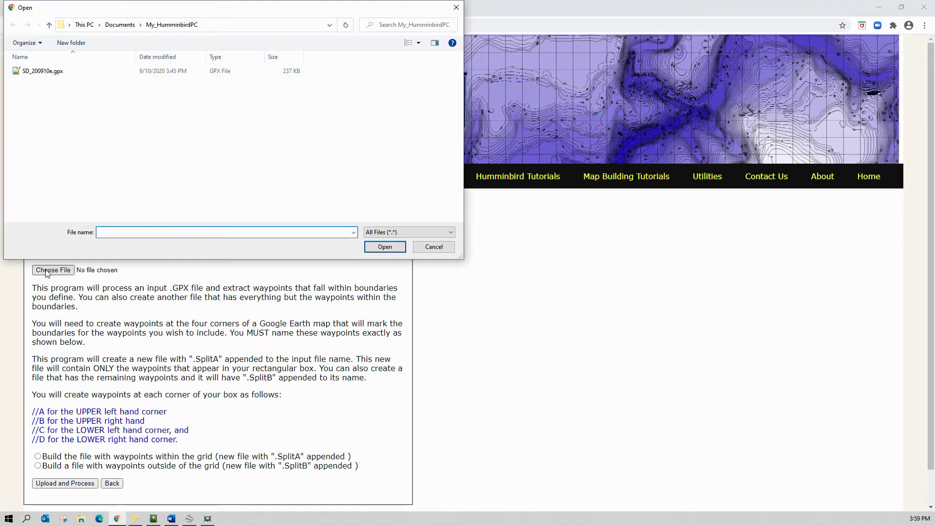
click(35, 75)
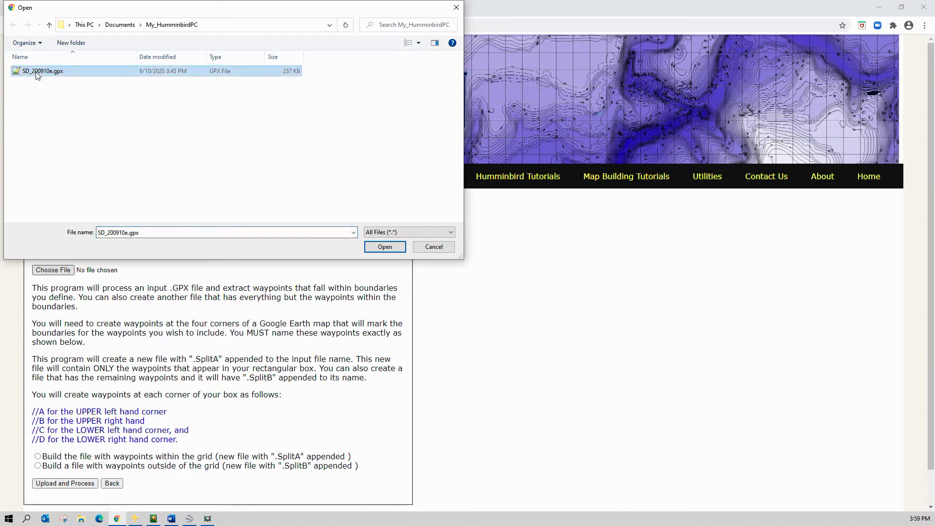
click(385, 247)
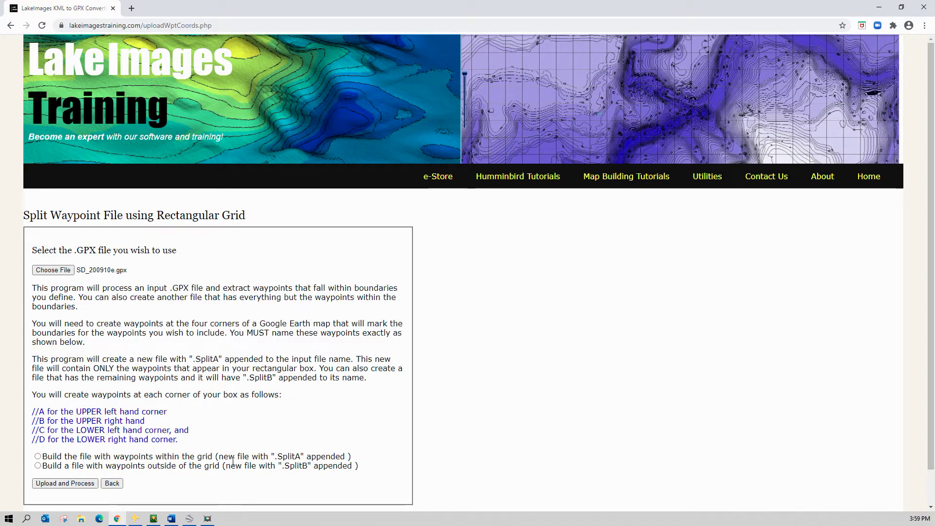
Step: Upload and process the file to build one with the waypoints within the grid, and show the downloaded SD_200910e.SplitA.gpx in its folder
click(37, 456)
click(58, 484)
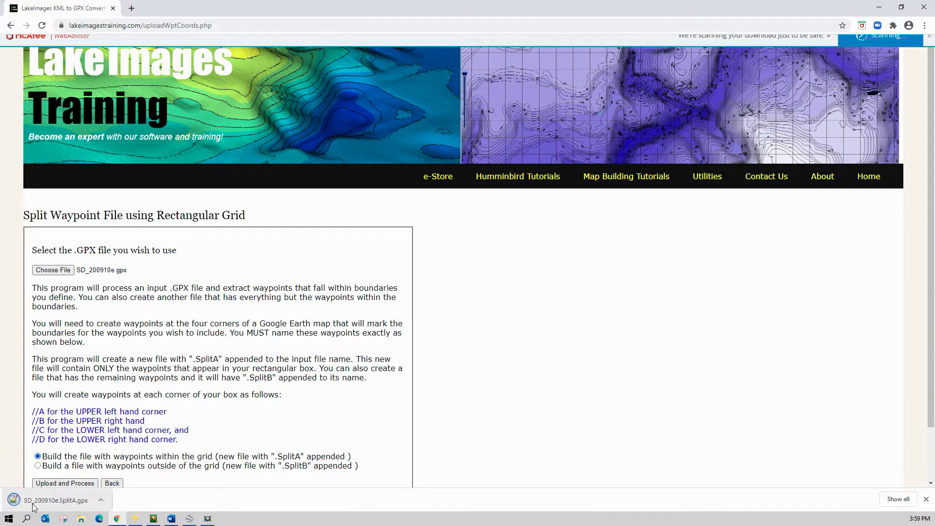
click(101, 500)
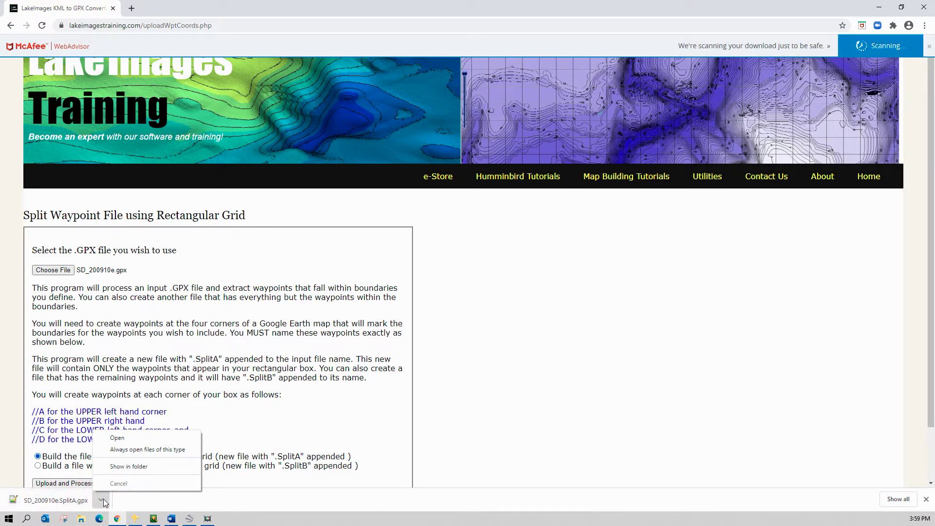
click(130, 466)
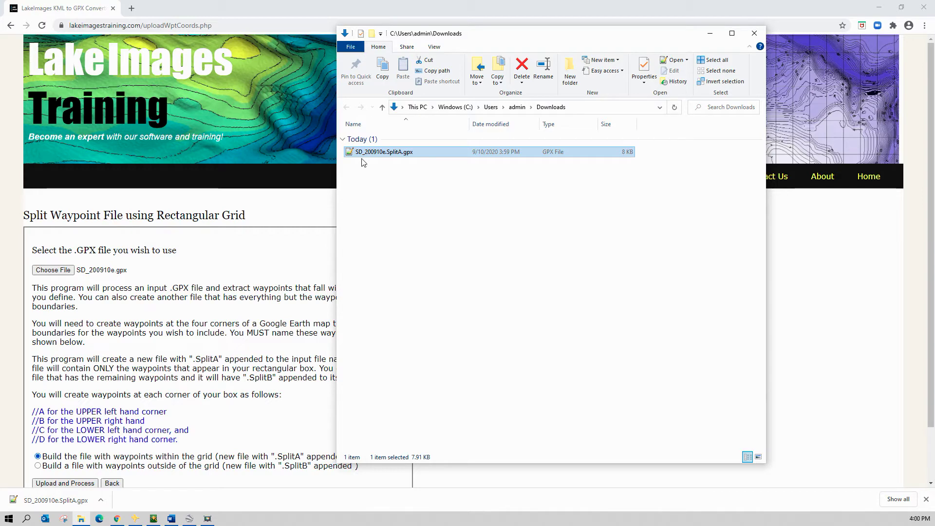
Step: Switch to HumminbirdPC and open SD_200910e.SplitA.gpx from the Downloads folder
click(136, 519)
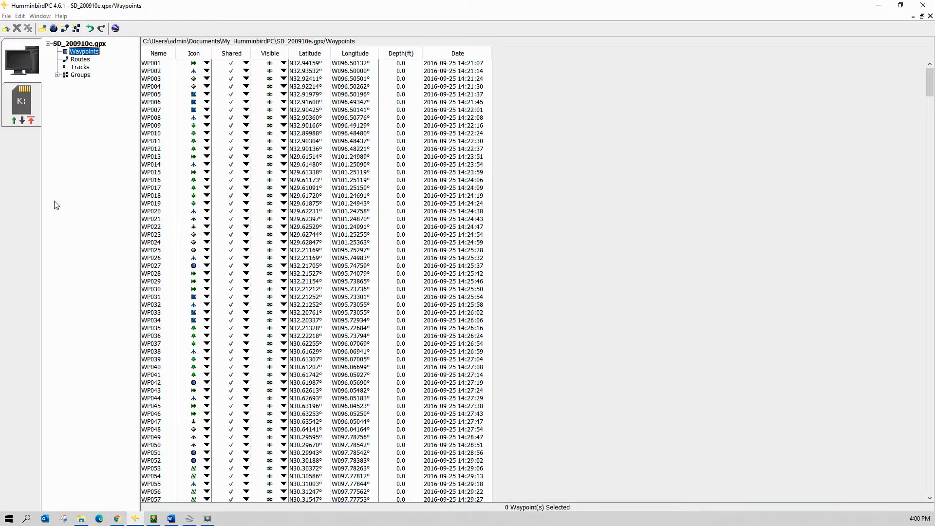
click(6, 15)
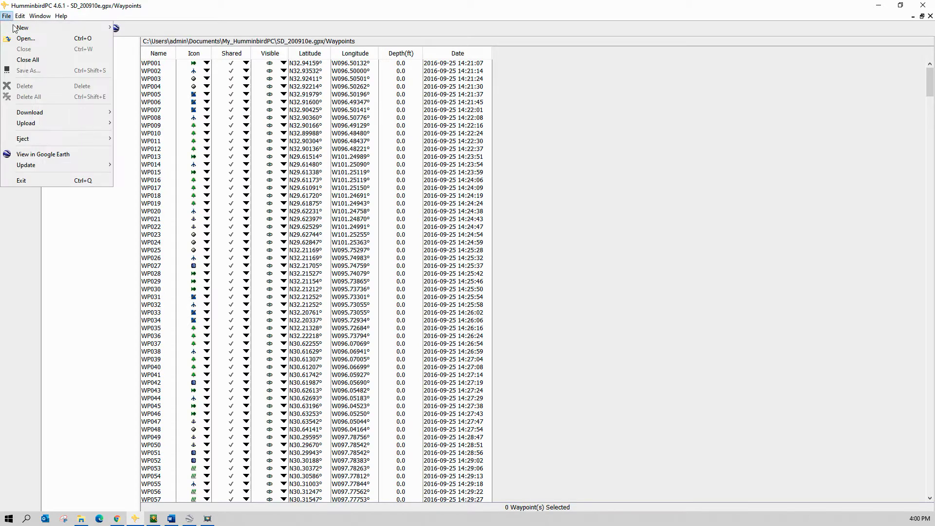
click(22, 40)
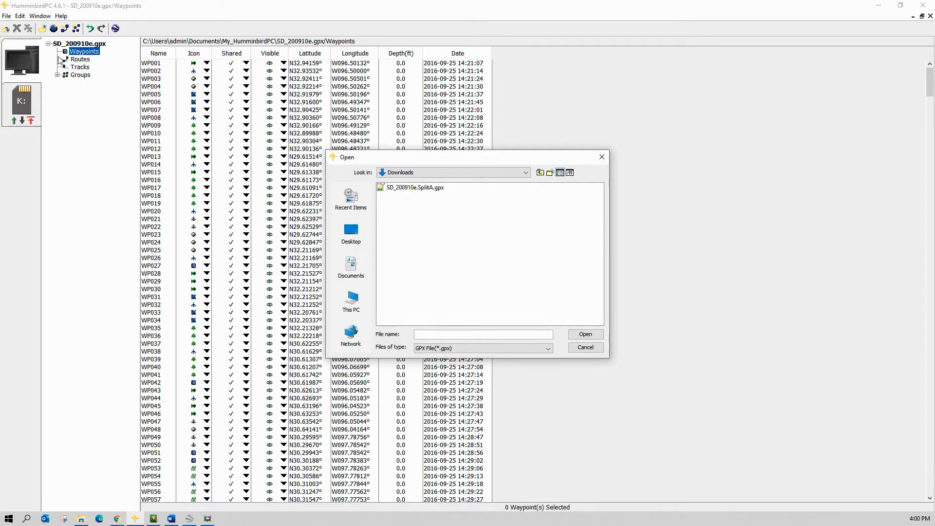
click(400, 189)
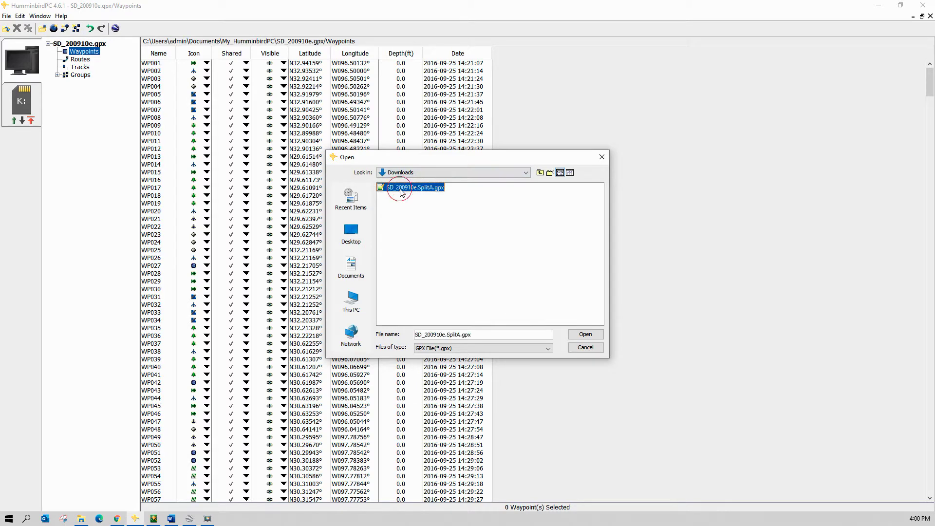
click(585, 334)
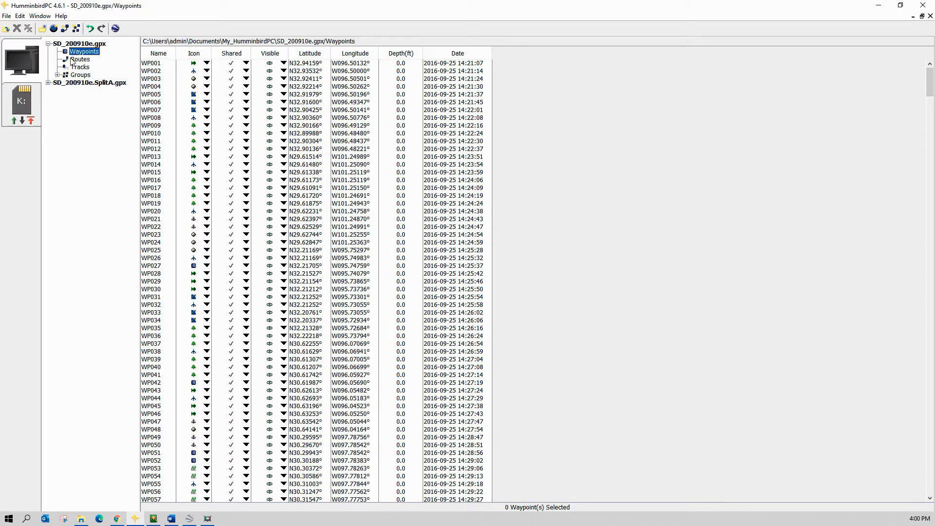
Step: Collapse SD_200910e.gpx in the file tree, expand SD_200910e.SplitA.gpx and display its waypoint list
click(48, 44)
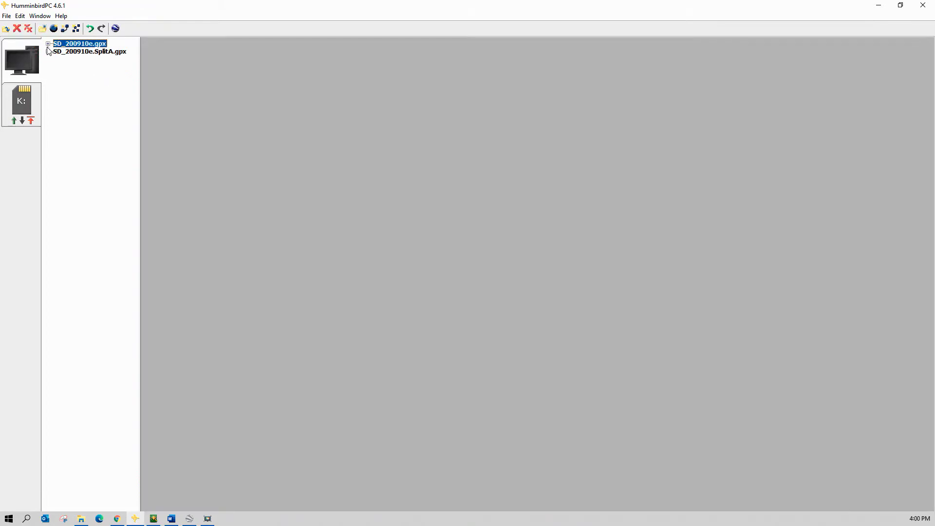
click(48, 51)
click(78, 59)
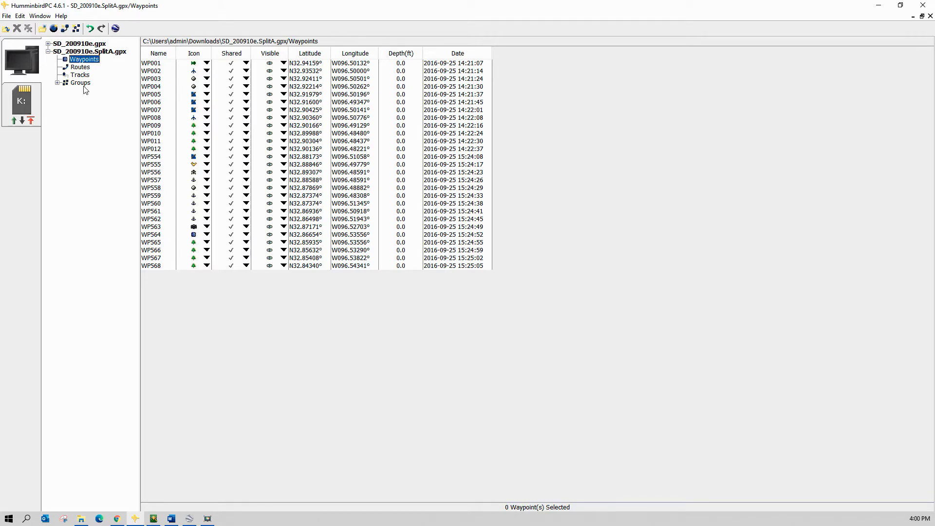
Step: Rename the SD_200910e.SplitA.gpx file as Lake Ray Hubbard
right_click(80, 52)
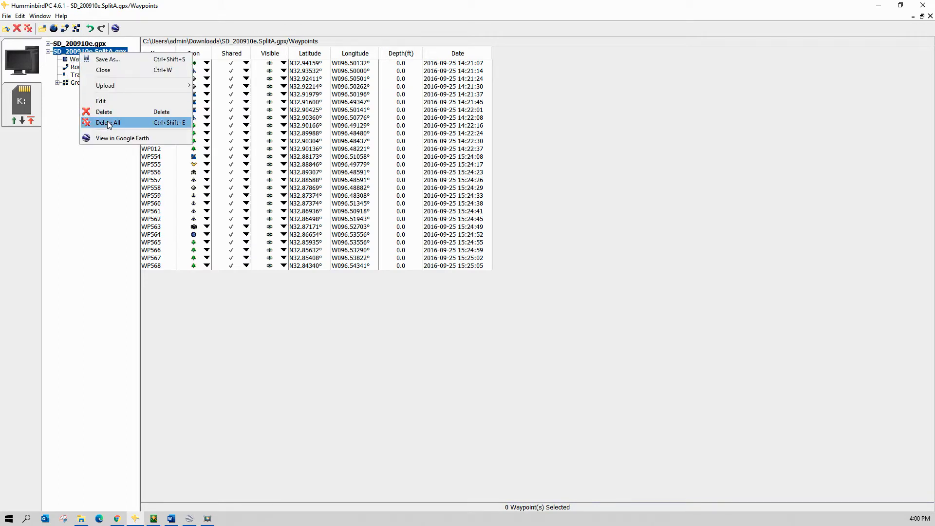
click(104, 102)
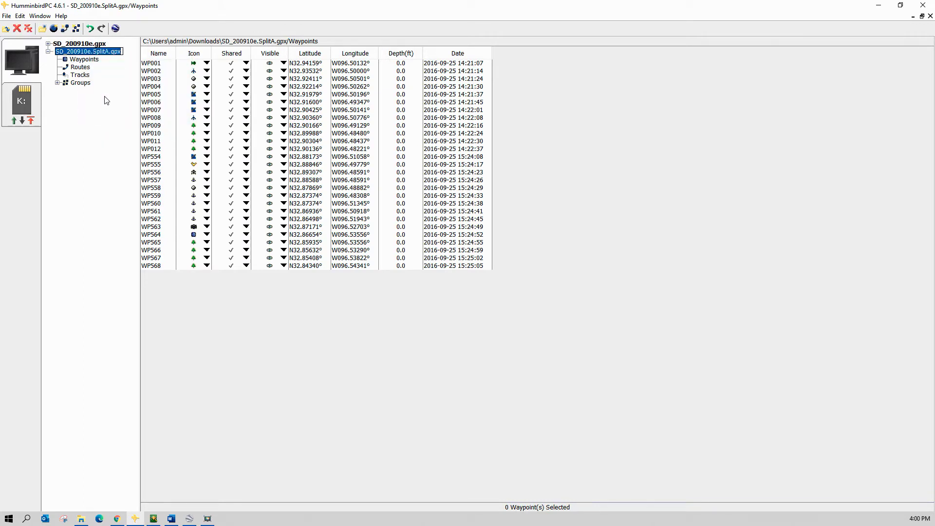
key(BackSpace)
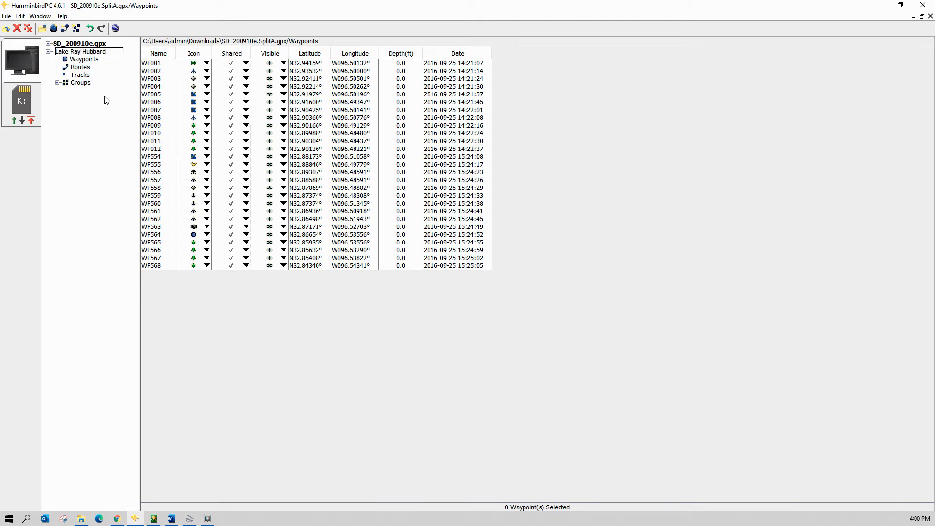
text(Lake Ray Hubbard)
key(Return)
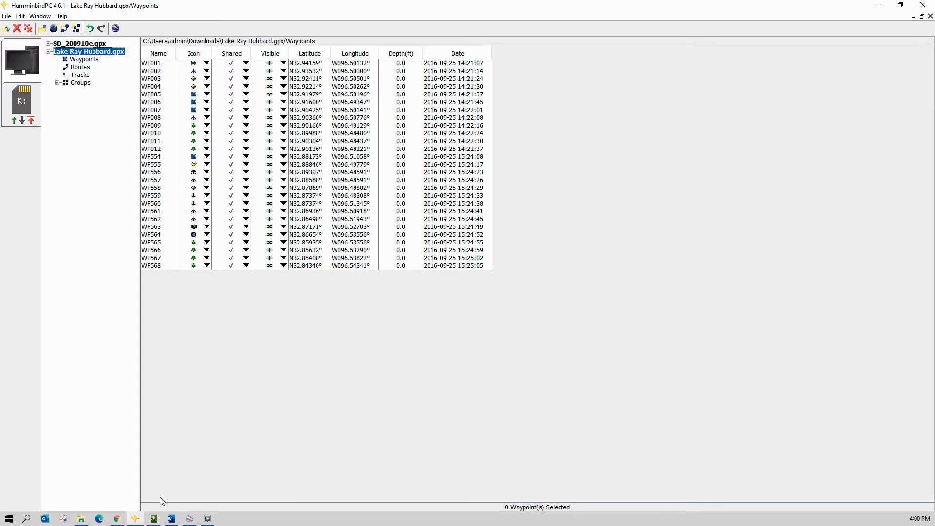
Step: Back on the Split Waypoint File page in Chrome, upload and process SD_200910e.gpx to build a file with waypoints outside of the grid
click(117, 519)
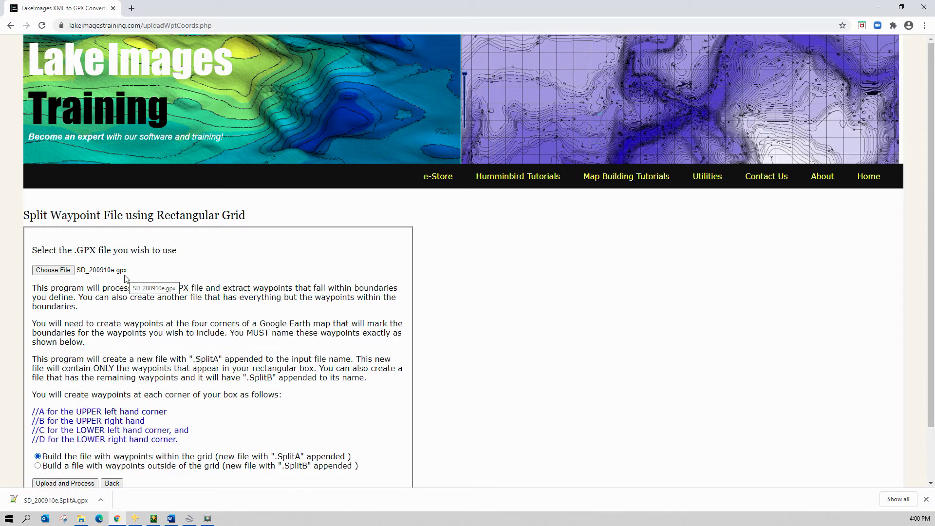
scroll(75, 460, down, 2)
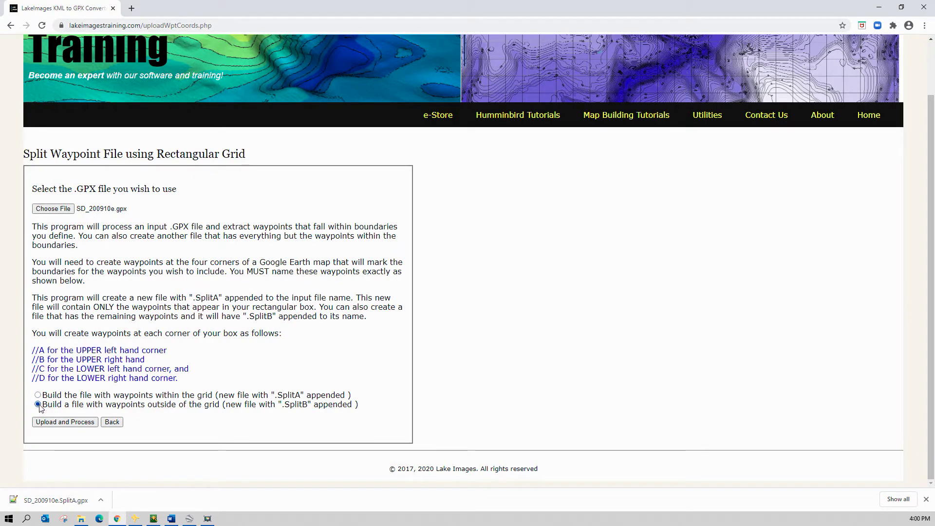
click(38, 405)
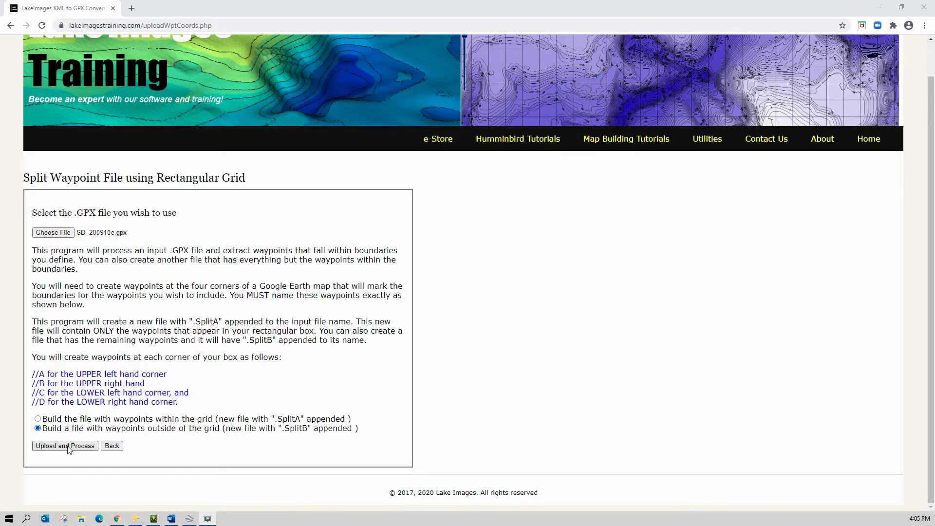
click(65, 446)
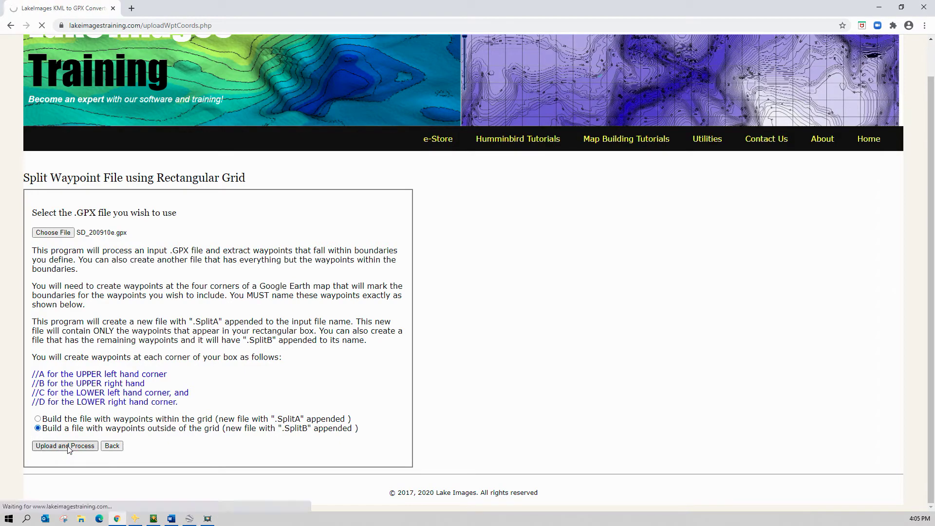
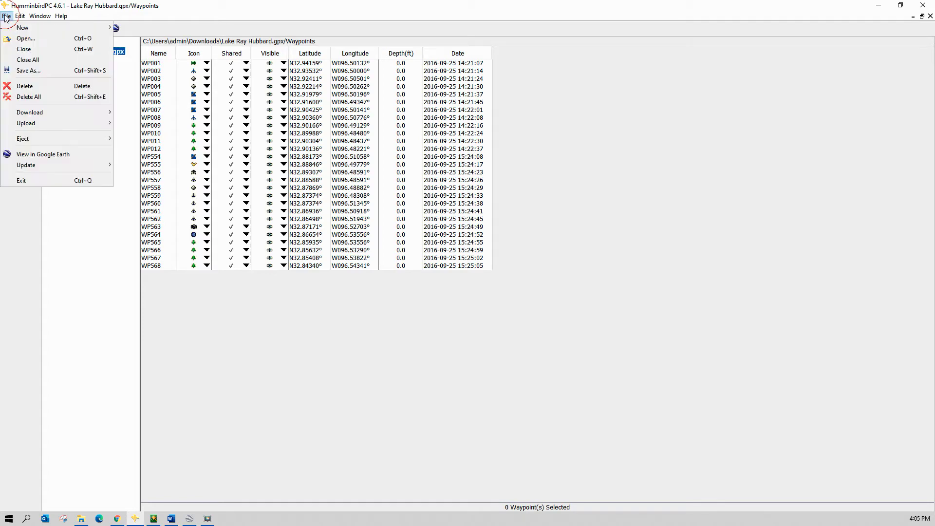
Step: In HumminbirdPC, open SD_200910e.SplitB.gpx from Downloads and show its waypoints in a new window
click(25, 38)
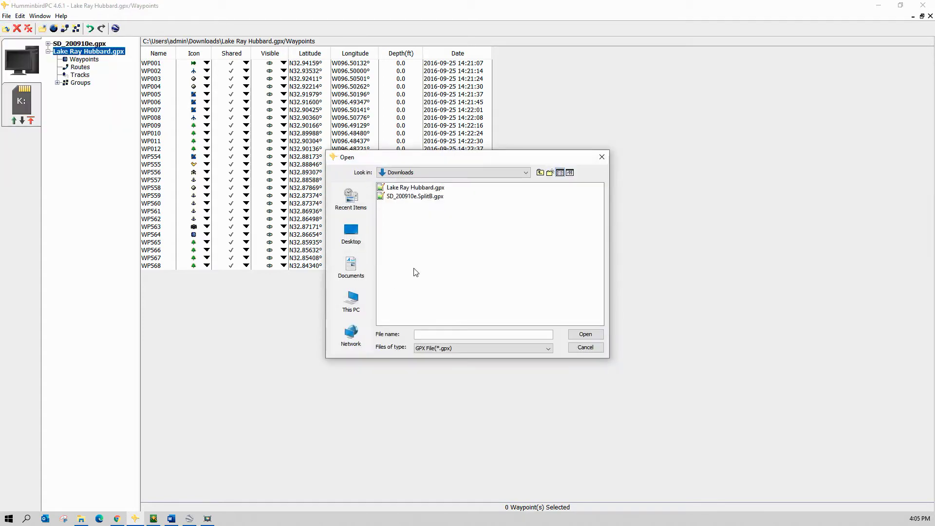
double_click(420, 197)
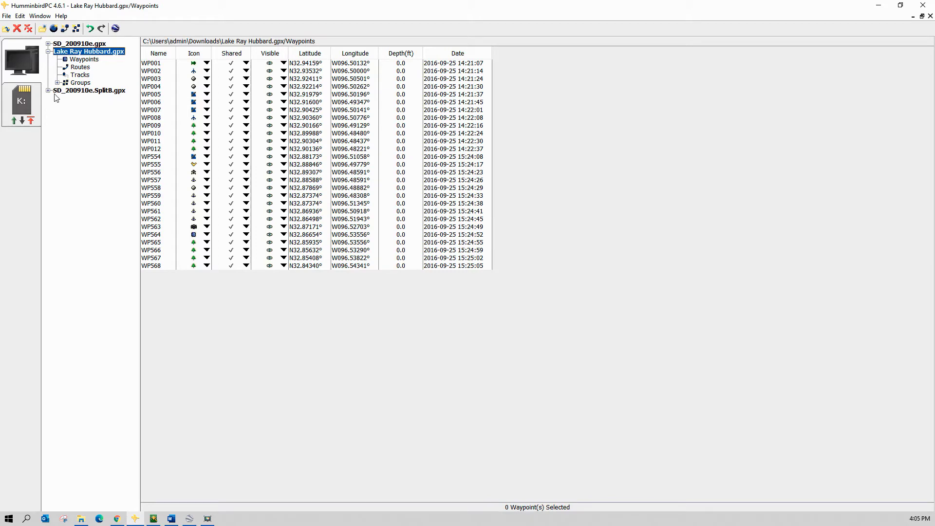
click(48, 91)
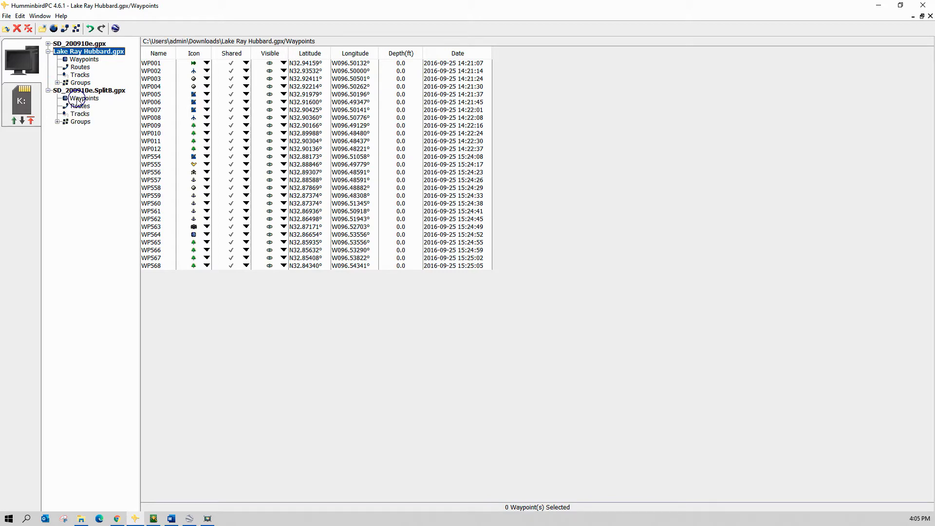
right_click(77, 99)
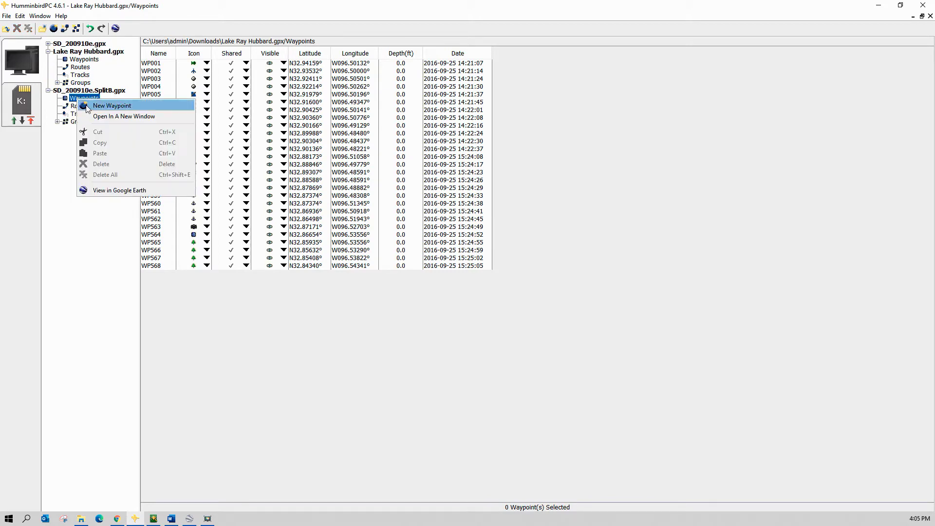
click(130, 117)
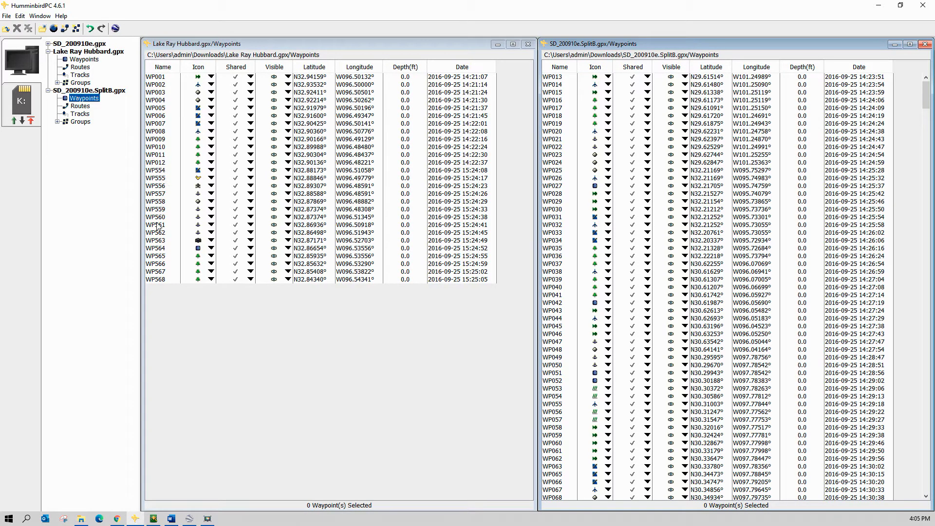
Step: Examine the SD_200910e.SplitB.gpx waypoint list for the waypoints extracted to Lake Ray Hubbard.gpx, and return to the start of the list
scroll(789, 291, down, 15)
scroll(790, 291, down, 20)
click(780, 285)
scroll(779, 285, down, 17)
drag(925, 181, 920, 357)
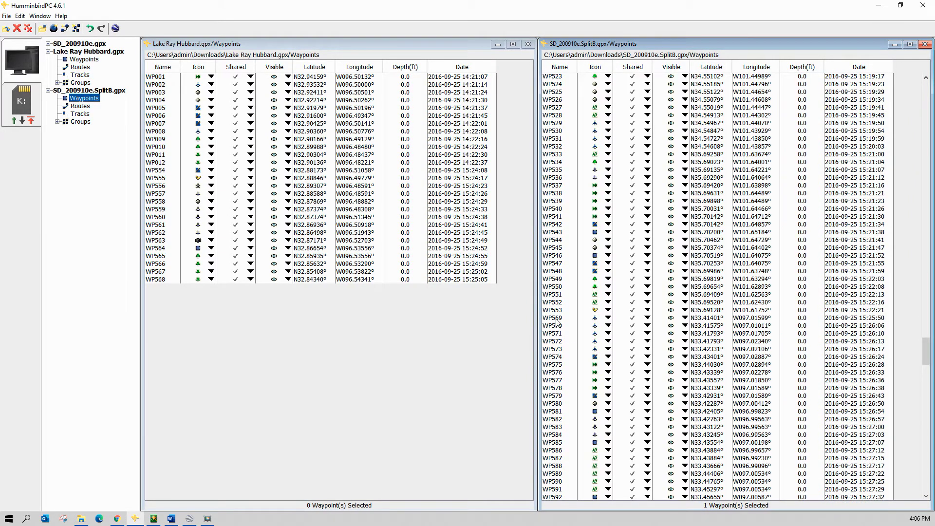
drag(927, 356, 931, 86)
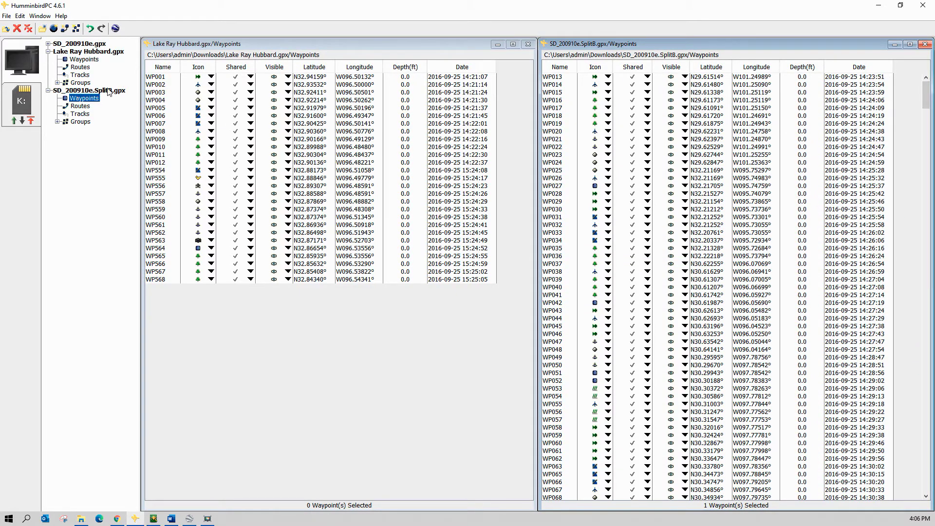
Step: Rename the SD_200910e.SplitB.gpx file as RemainderOfFile
right_click(93, 92)
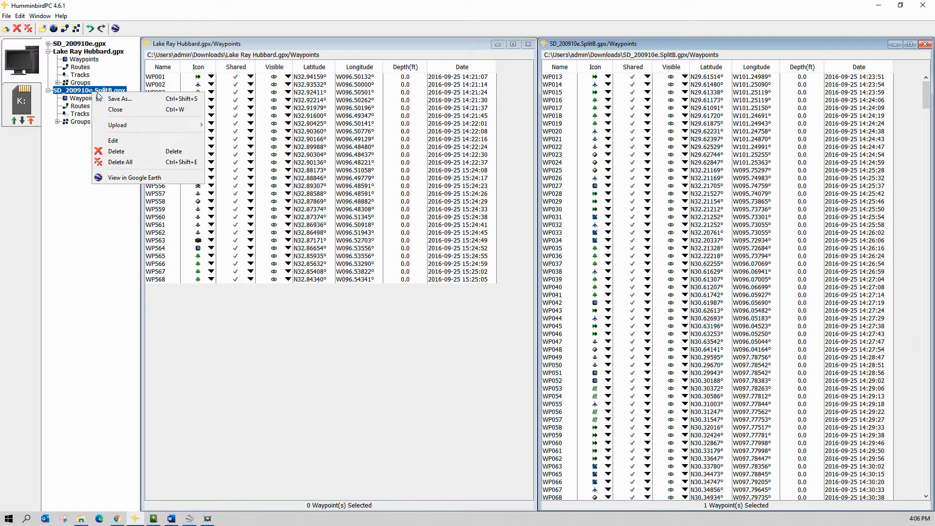
click(117, 141)
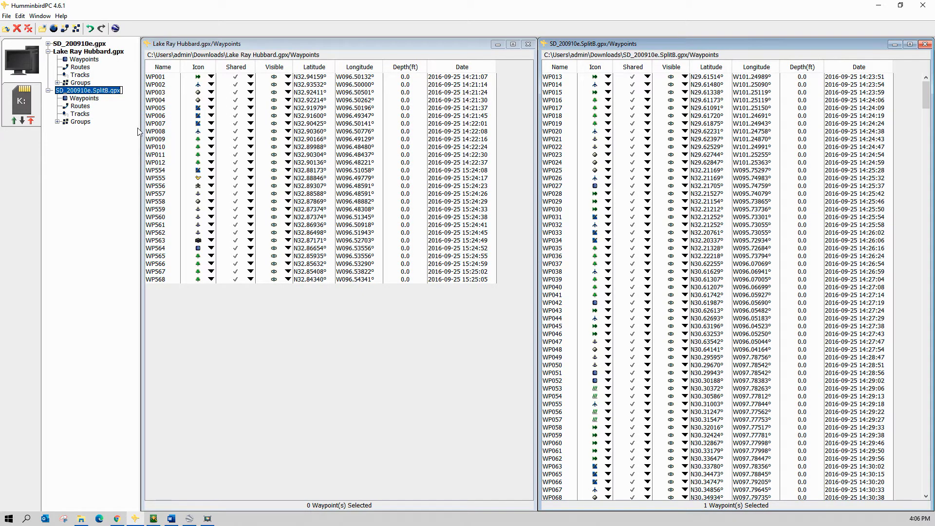
text(R)
key(Return)
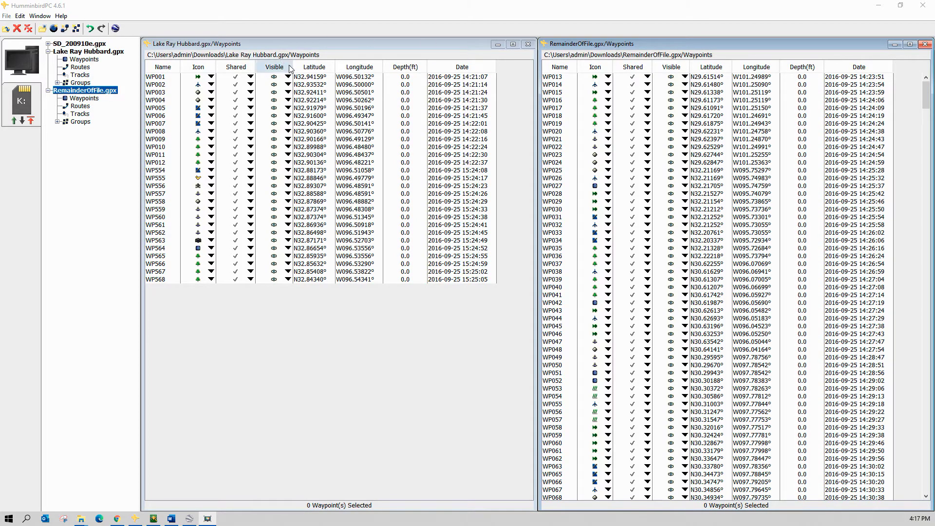
Step: Check the GPX file location in the program preferences and close them without changing any setting
click(76, 45)
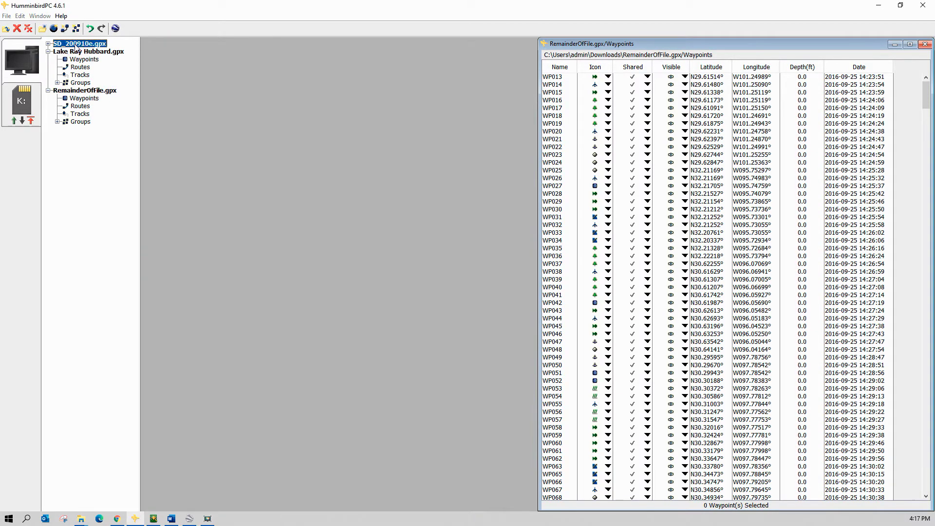
click(19, 16)
click(51, 129)
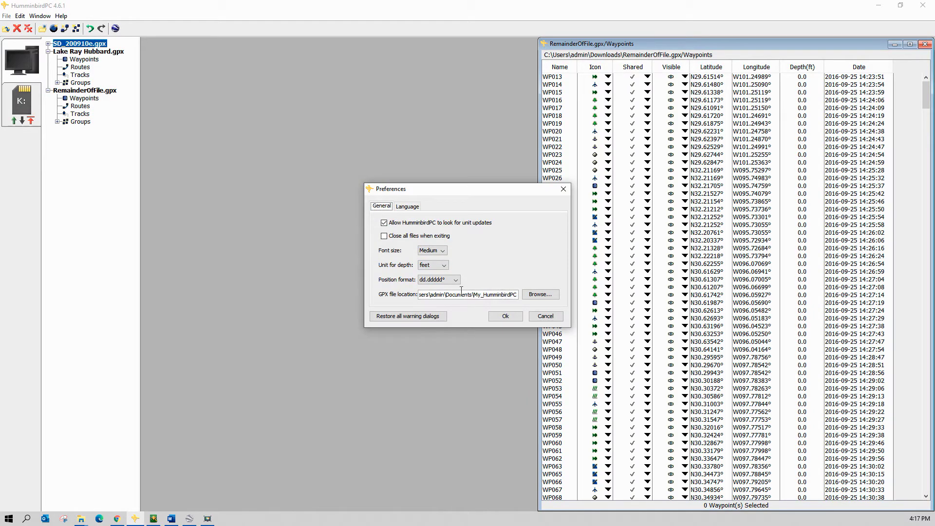
key(Escape)
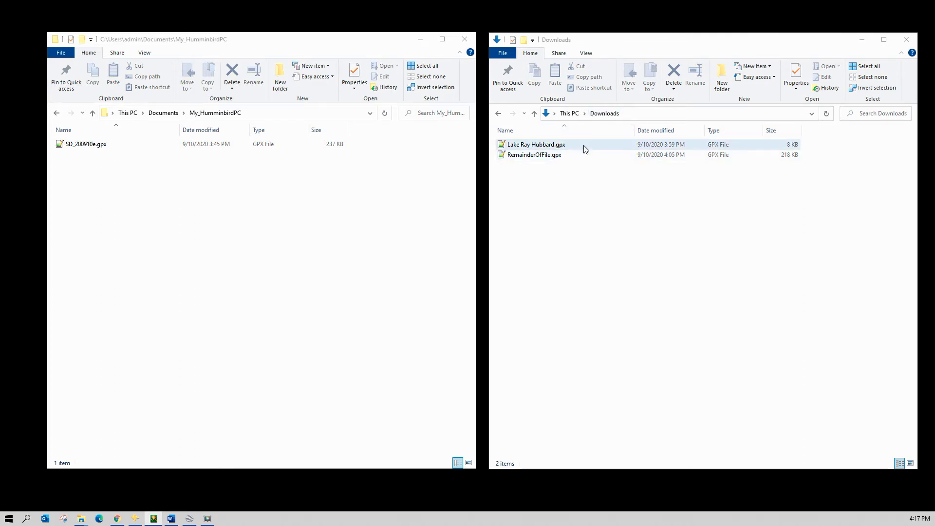
Step: In File Explorer, move Lake Ray Hubbard.gpx and RemainderOfFile.gpx from Downloads into the My_HumminbirdPC folder
click(555, 146)
ctrl+click(553, 155)
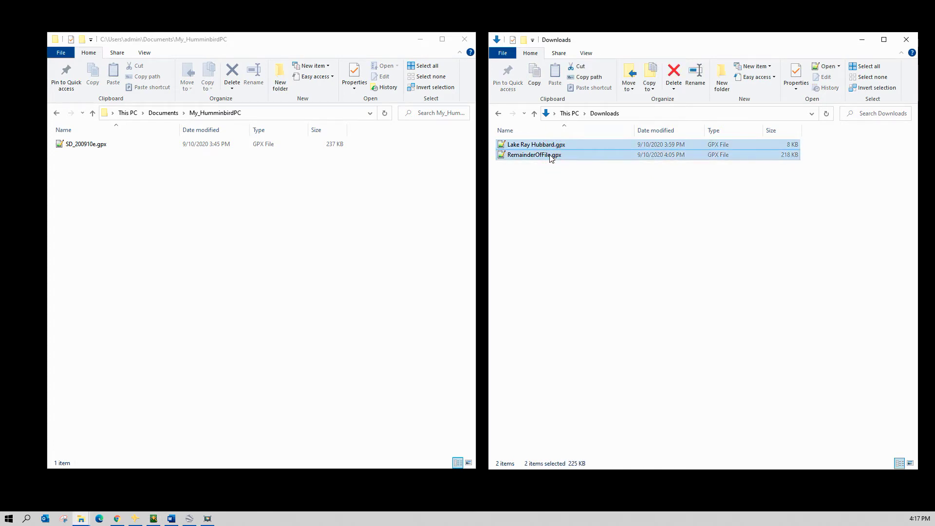
drag(552, 149, 125, 208)
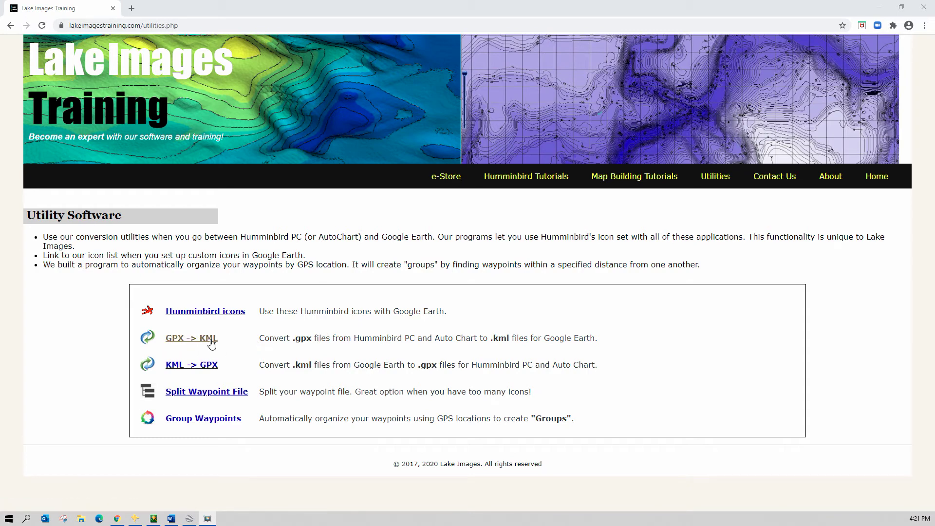
Step: Convert Lake Ray Hubbard.gpx from the My_HumminbirdPC folder to a KML file with the Lake Images GPX -> KML utility
click(189, 341)
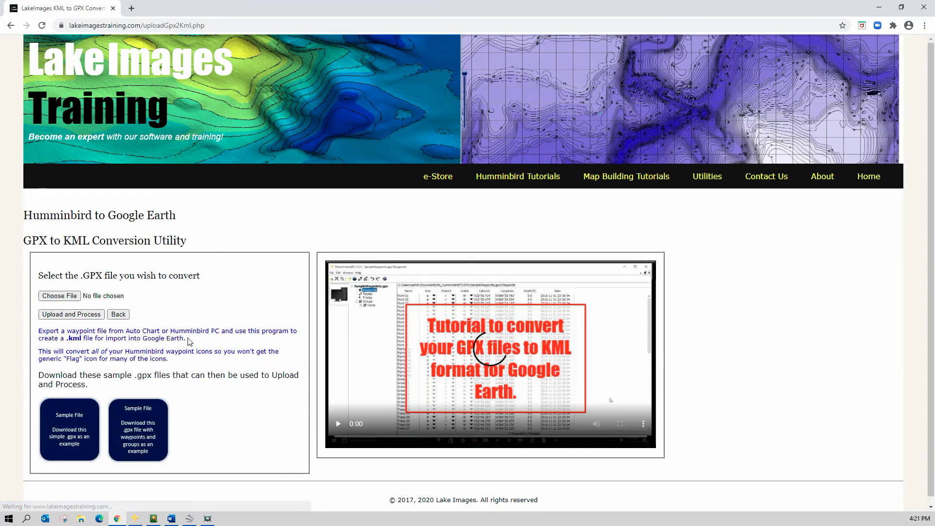
click(70, 298)
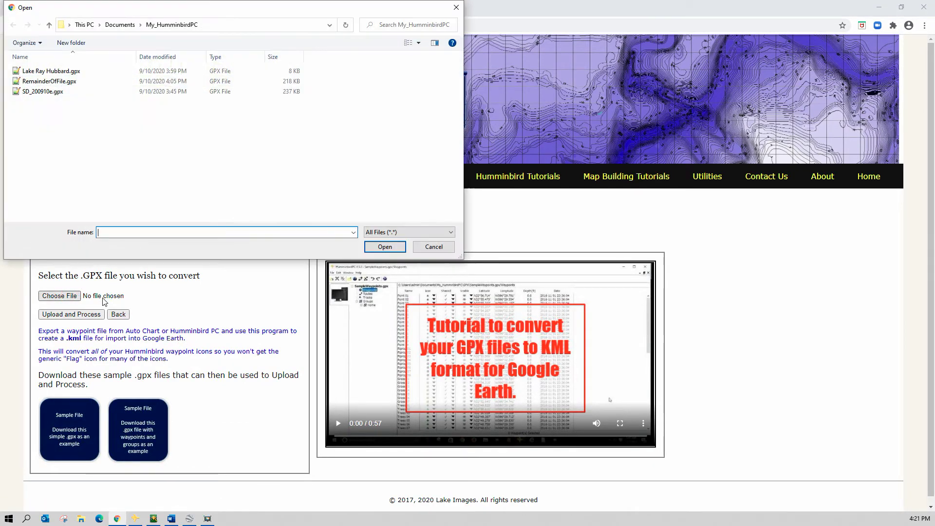
click(40, 73)
click(389, 247)
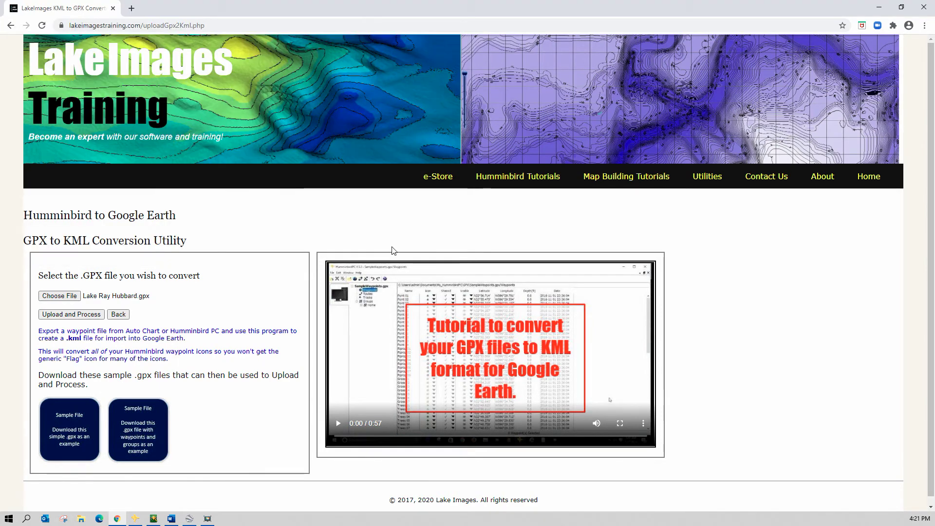
click(68, 317)
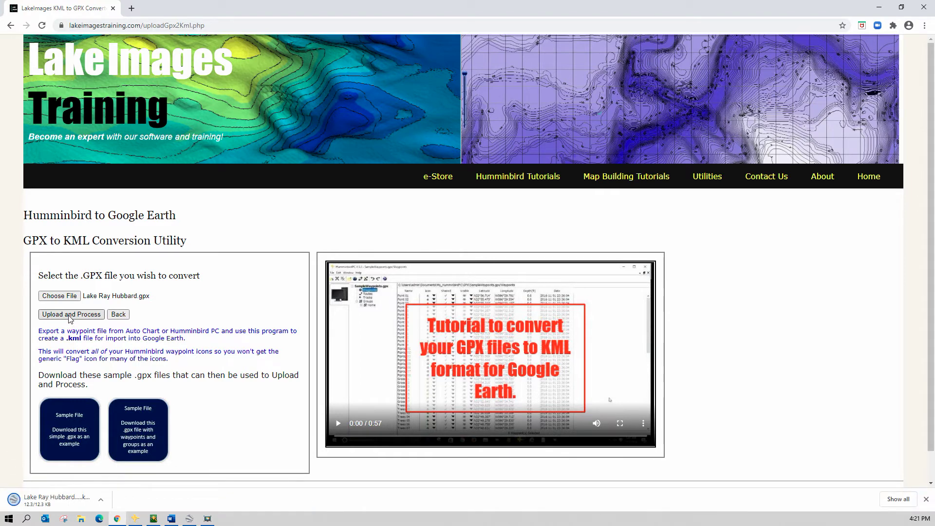
Step: Open the downloaded Lake Ray Hubbard KML file in Google Earth Pro and view its waypoints over the whole lake
click(42, 502)
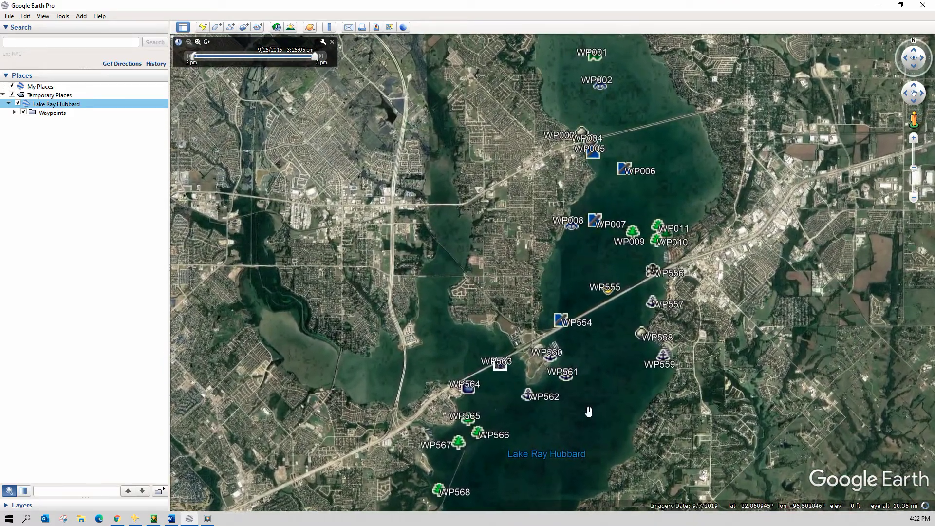
scroll(589, 416, down, 5)
click(522, 388)
drag(522, 388, 499, 302)
scroll(500, 302, up, 2)
scroll(500, 302, up, 1)
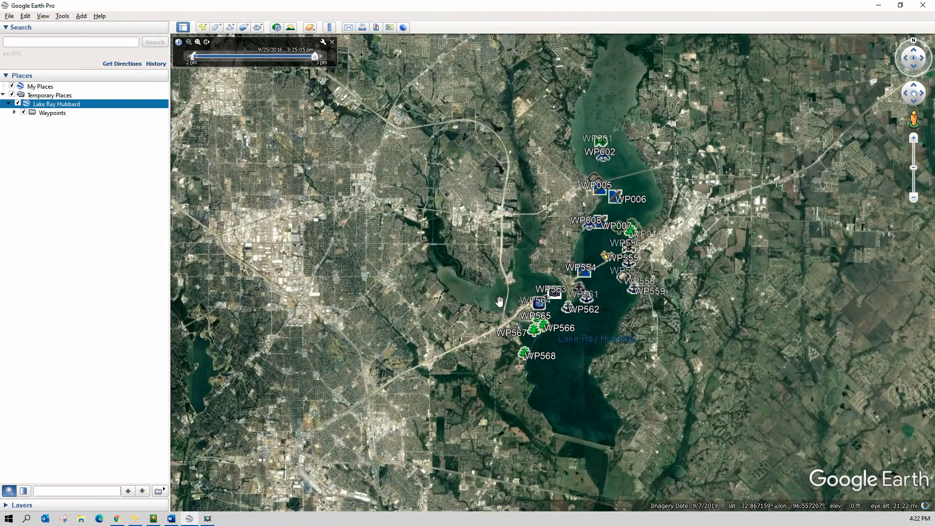
drag(483, 299, 452, 298)
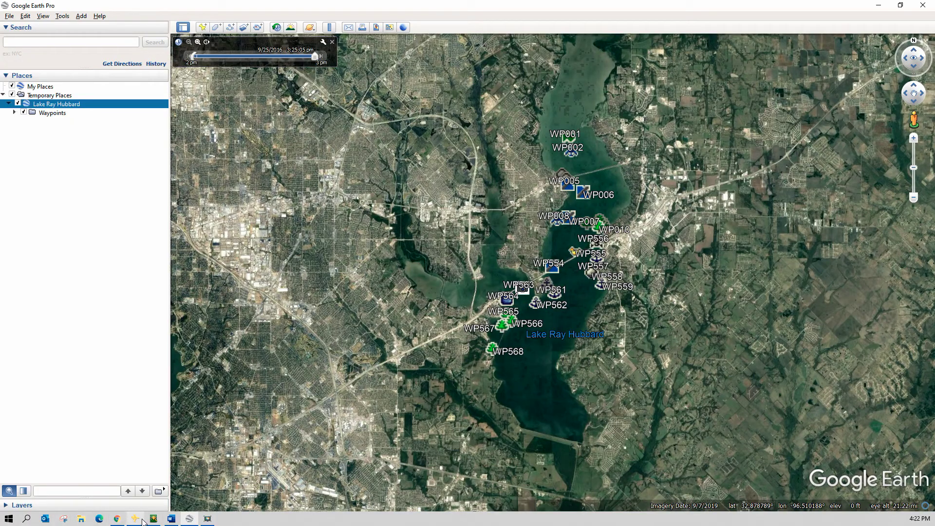
Step: Back in Chrome, convert RemainderOfFile.gpx from the My_HumminbirdPC folder to a KML file with the GPX to KML utility
click(117, 520)
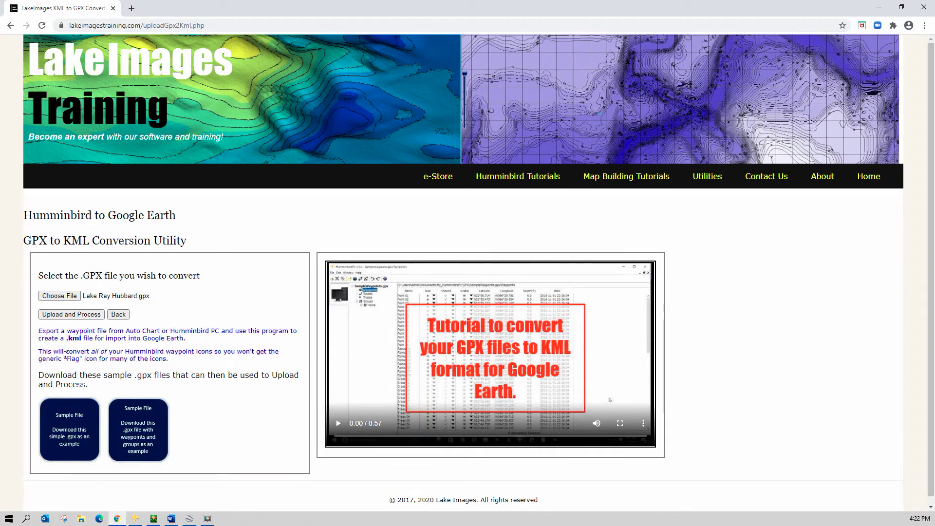
click(52, 296)
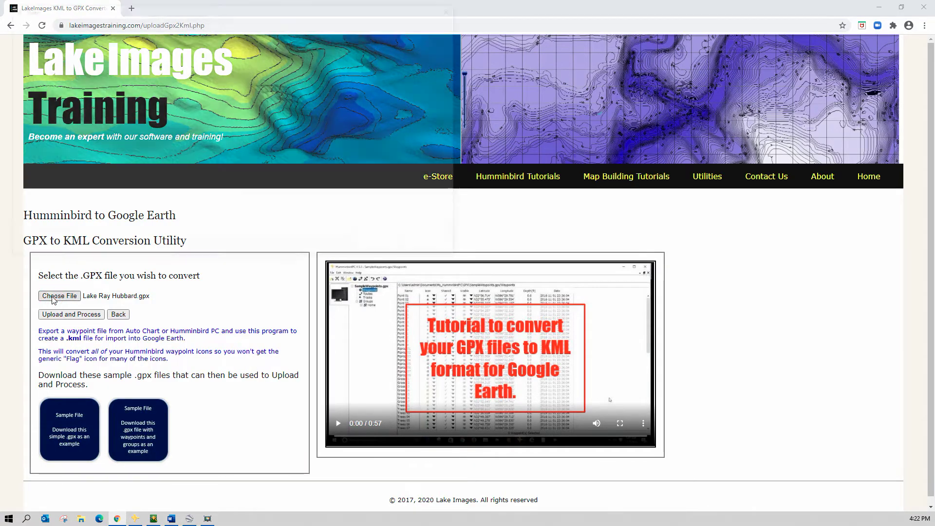
click(65, 82)
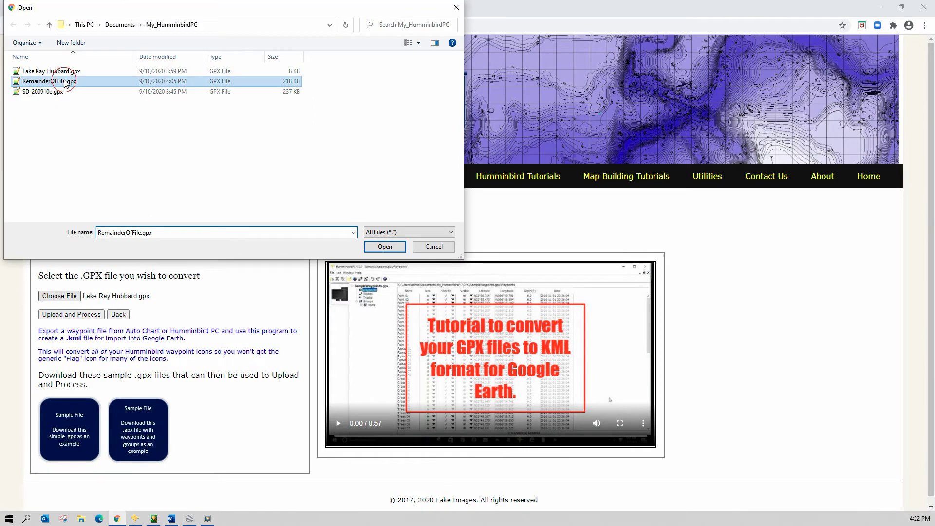
click(385, 247)
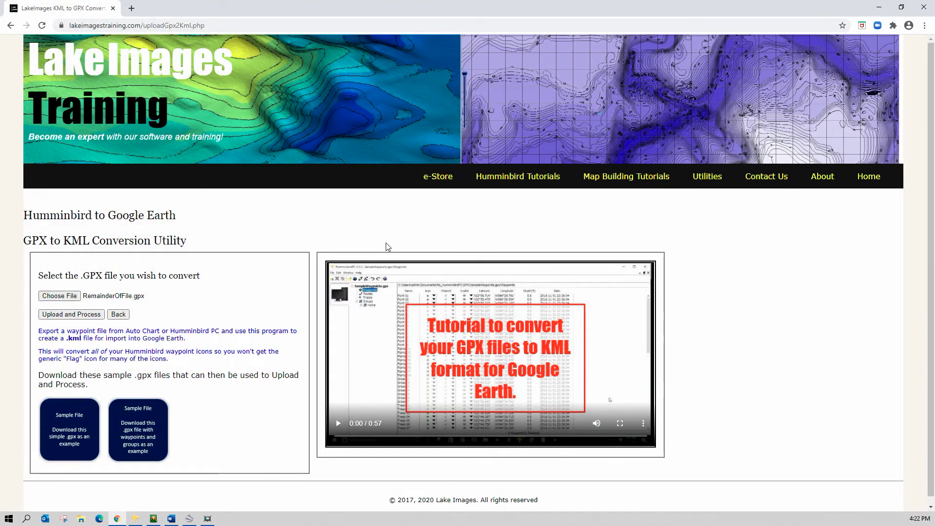
click(89, 316)
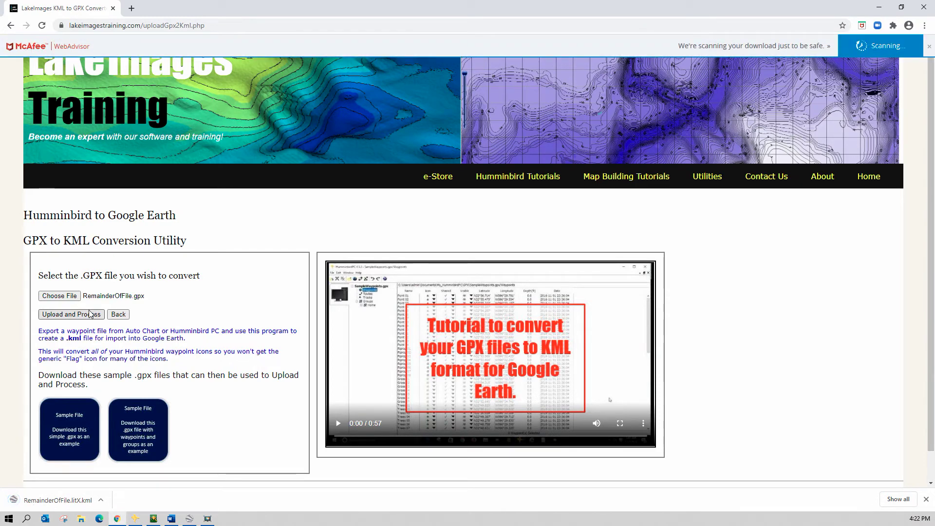
Step: Open the downloaded RemainderOfFile KML in Google Earth Pro and hide the Lake Ray Hubbard waypoints to check the area inside the corner markers
click(61, 502)
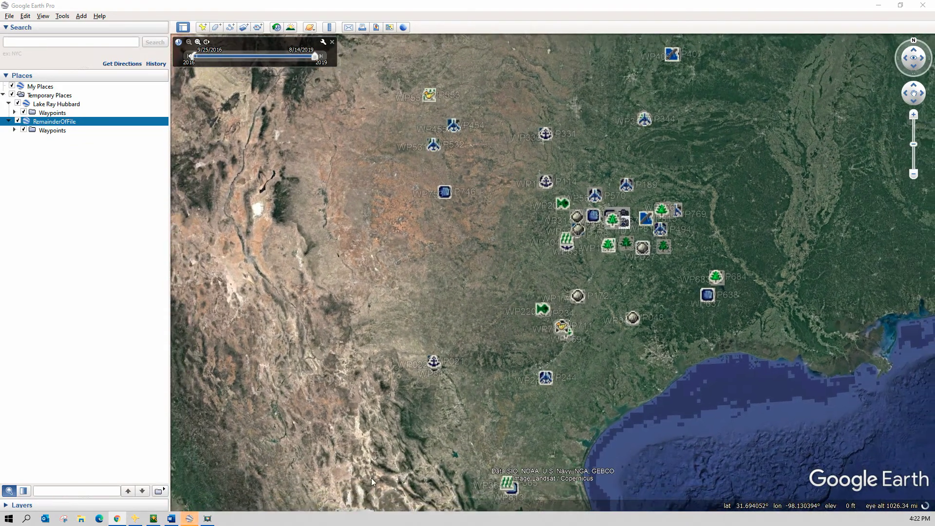
scroll(600, 246, up, 10)
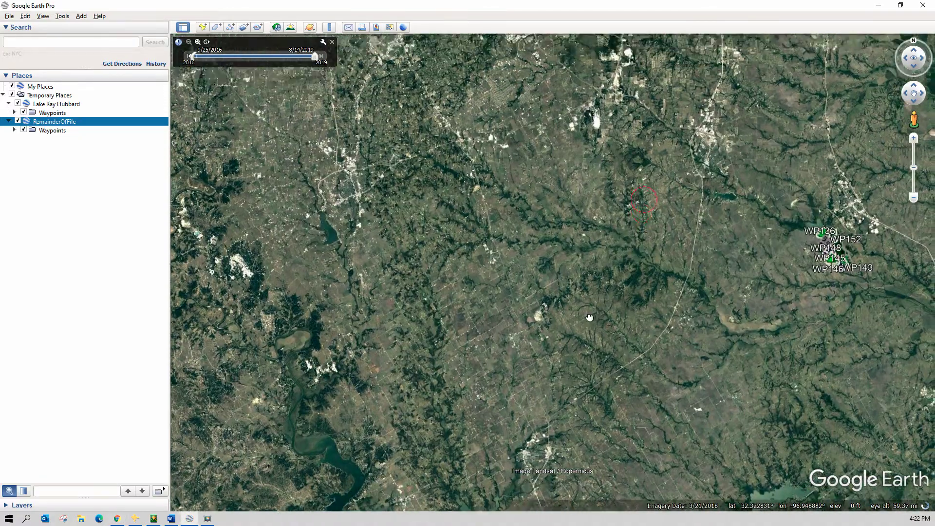
drag(602, 284, 552, 331)
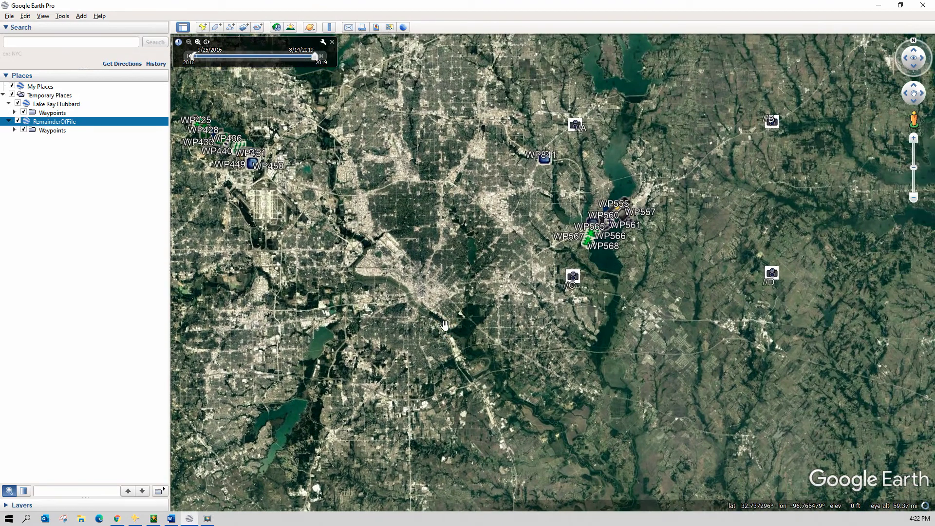
double_click(575, 275)
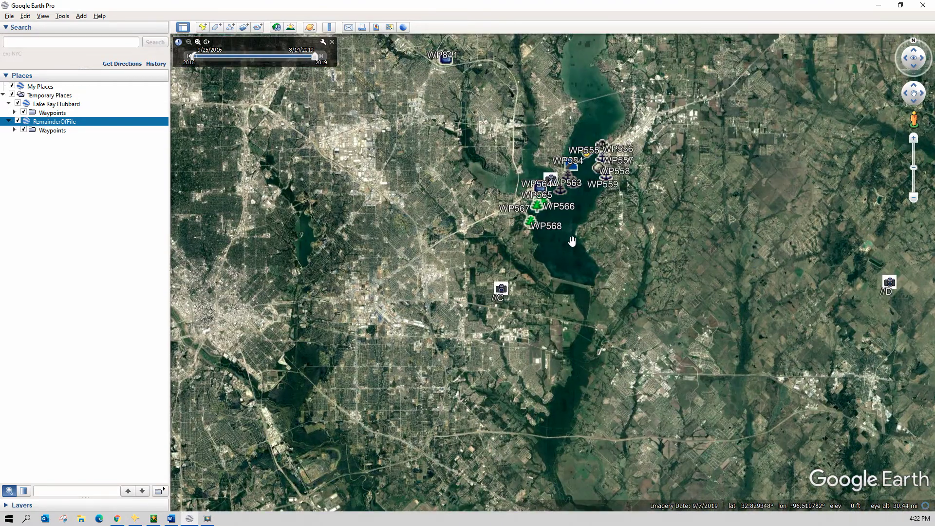
click(18, 104)
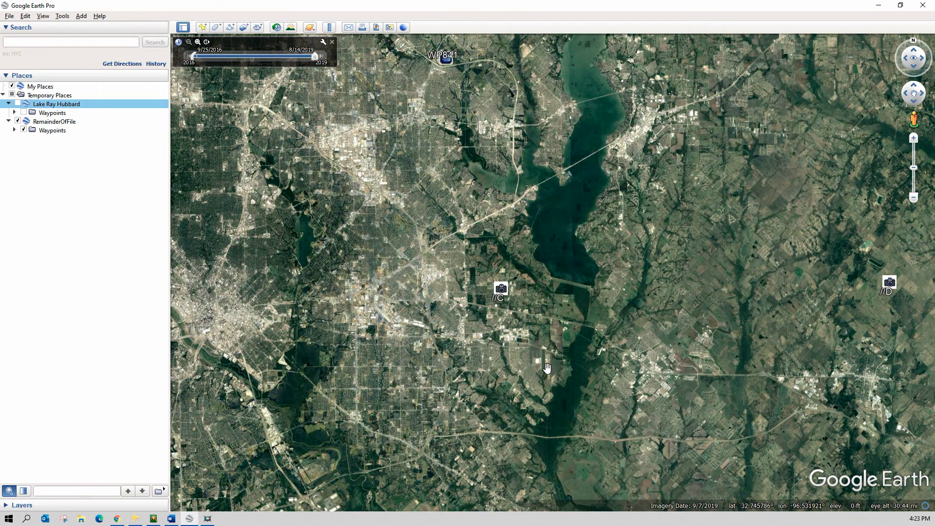
scroll(633, 314, down, 2)
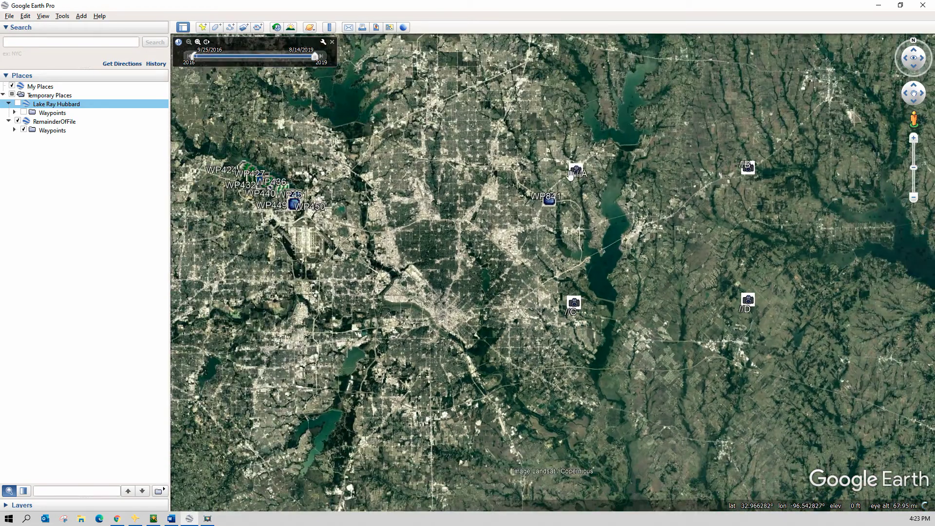